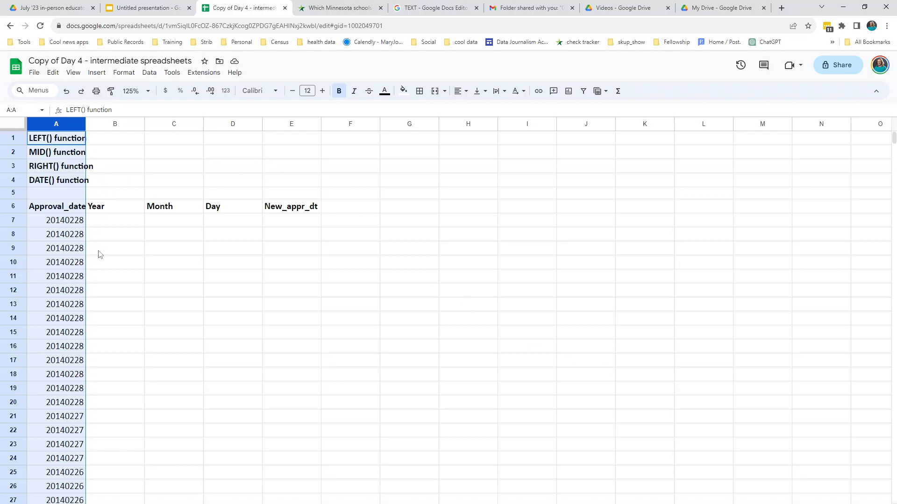
# Examine the date values in the Approval_date column from A7 down to the last rows.
pyautogui.click(68, 223)
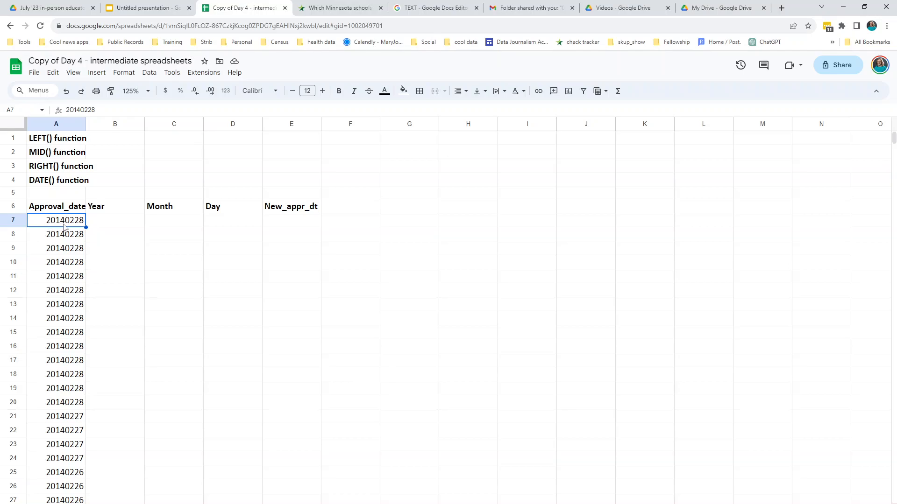
pyautogui.click(63, 260)
pyautogui.click(71, 289)
pyautogui.scroll(-7, 76, 302)
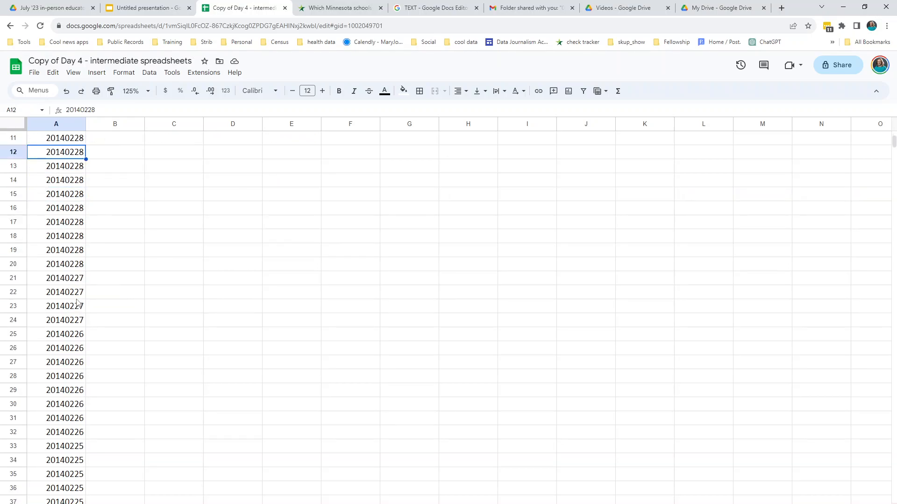
pyautogui.scroll(7, 77, 301)
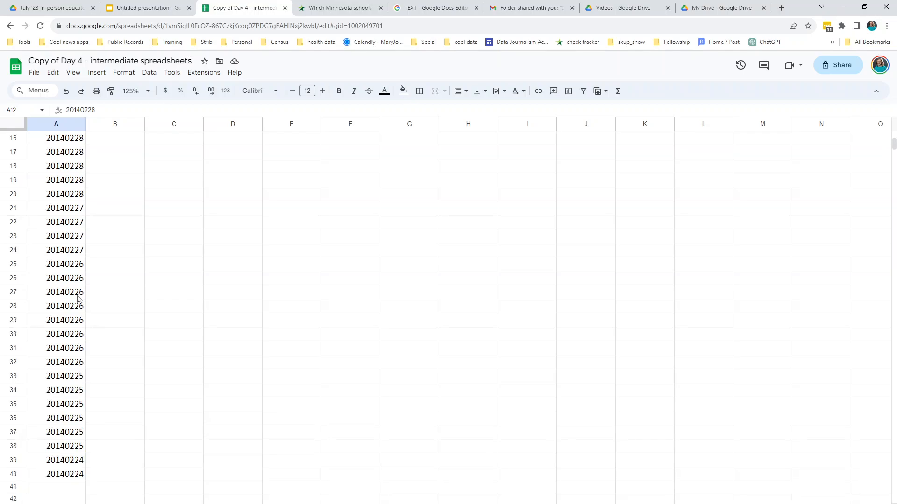
pyautogui.click(68, 221)
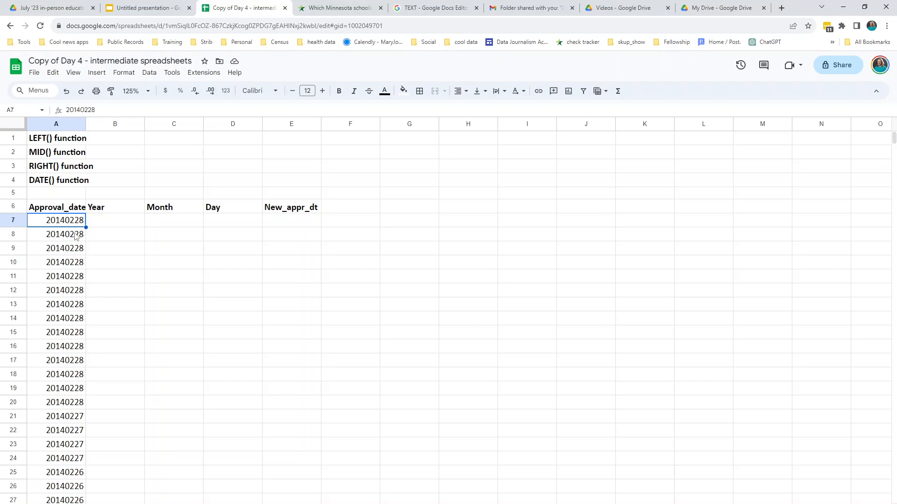
# Extract the year from the approval date in B7 with the formula =left(A7, 4).
pyautogui.moveTo(115, 212); pyautogui.dragTo(115, 223)
pyautogui.click(116, 223)
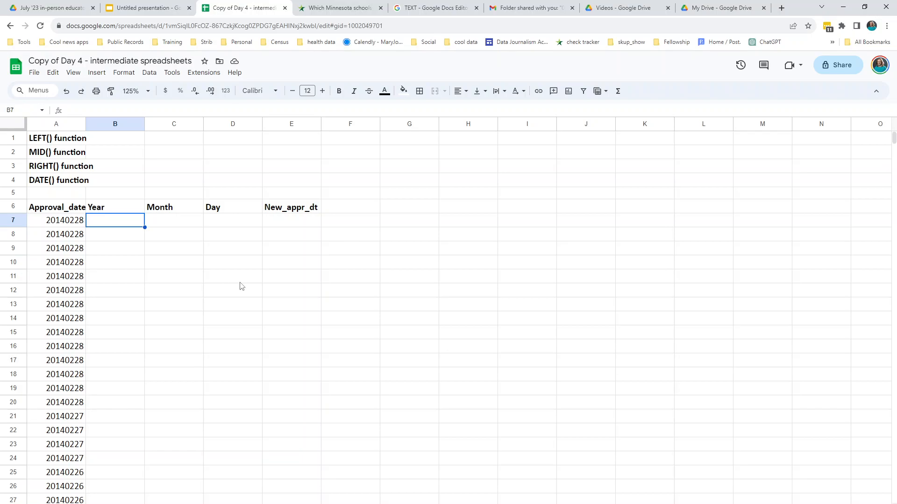
pyautogui.write('=left(')
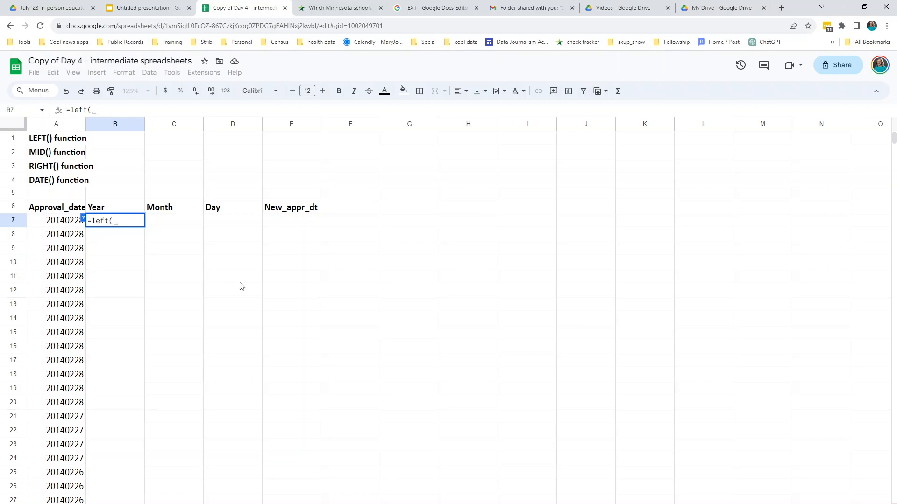
pyautogui.write('a7')
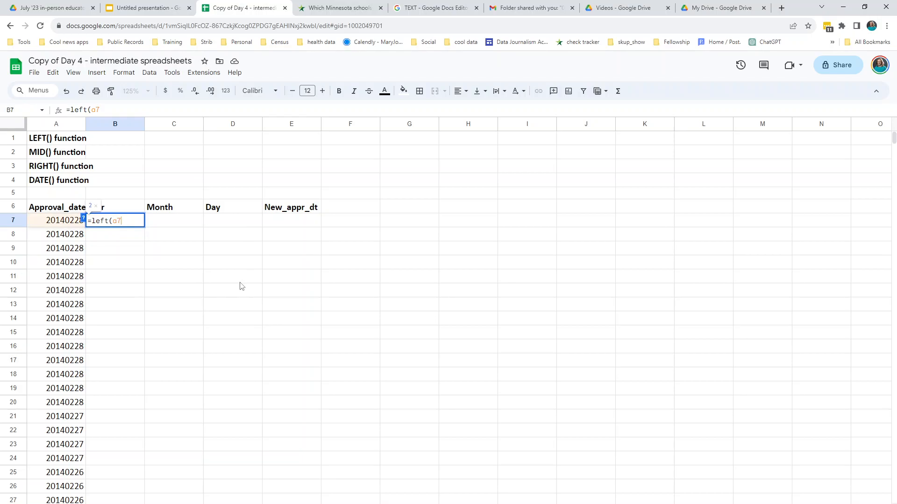
pyautogui.write(',')
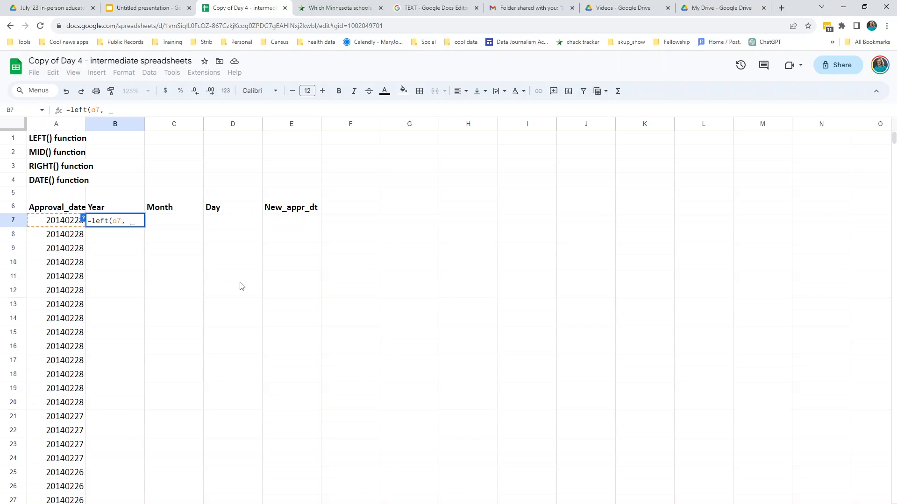
pyautogui.write('4')
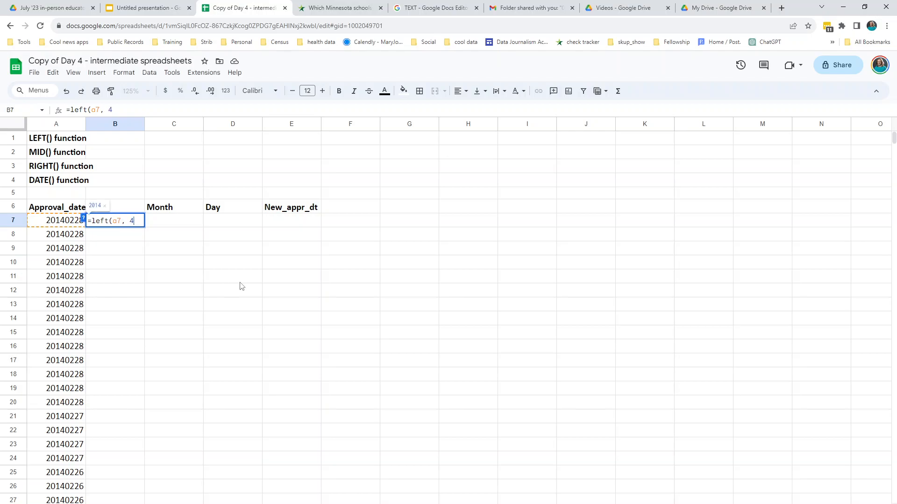
pyautogui.write(')')
pyautogui.press('Return')
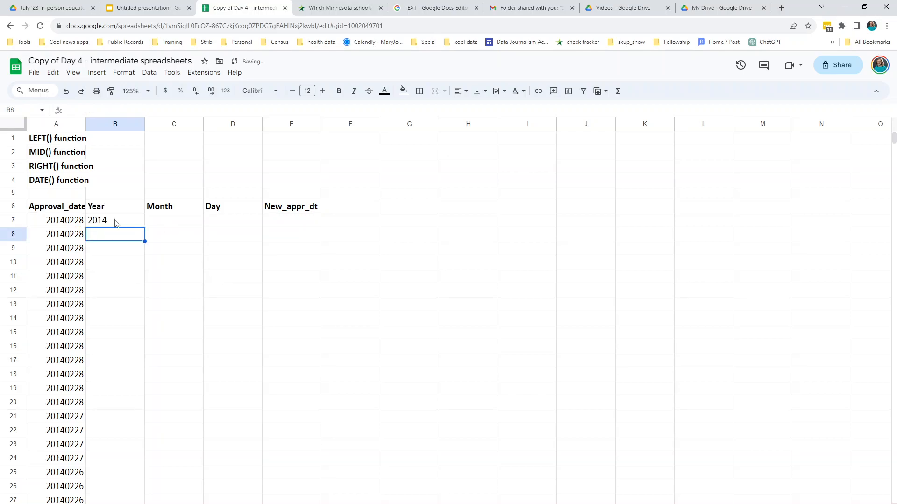
# Fill the LEFT formula from B7 down the Year column for all approval dates.
pyautogui.click(132, 222)
pyautogui.moveTo(144, 229); pyautogui.dragTo(146, 389)
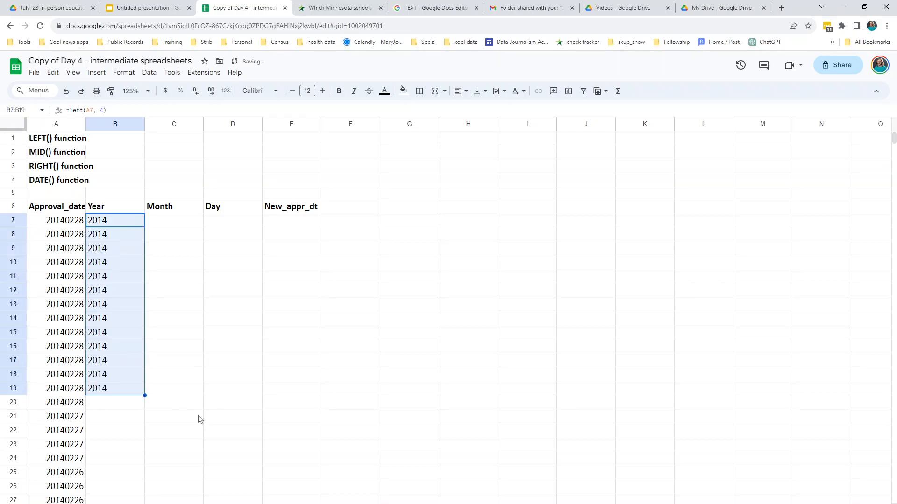
pyautogui.moveTo(144, 395); pyautogui.dragTo(173, 477)
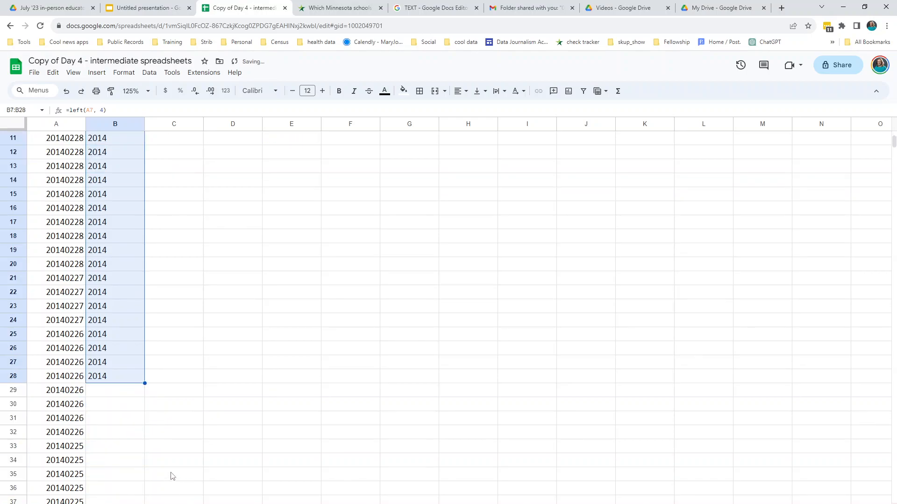
pyautogui.doubleClick(145, 383)
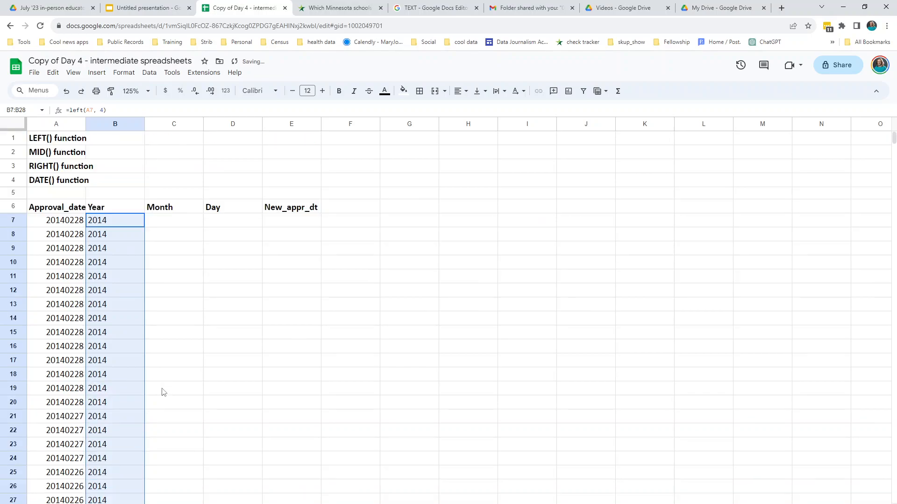
pyautogui.click(133, 250)
pyautogui.click(130, 220)
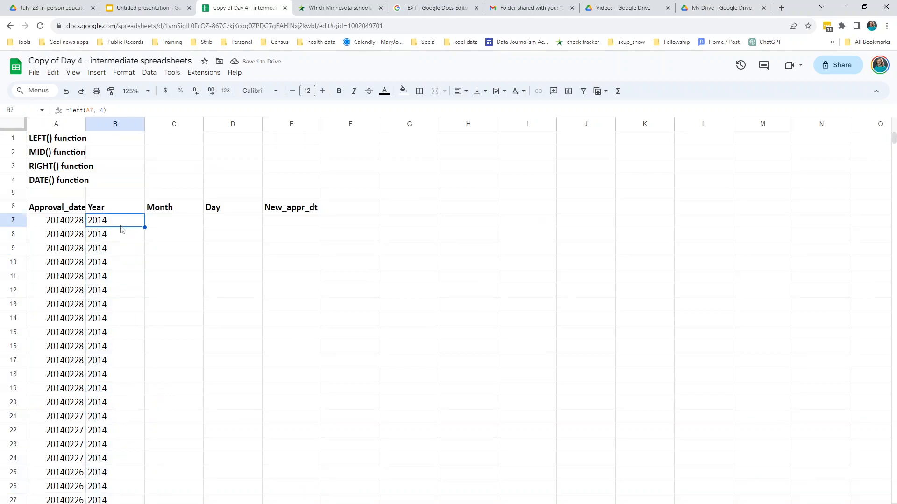
# Extract the day from the approval date in D7 with the formula =right(A7, 2).
pyautogui.click(159, 223)
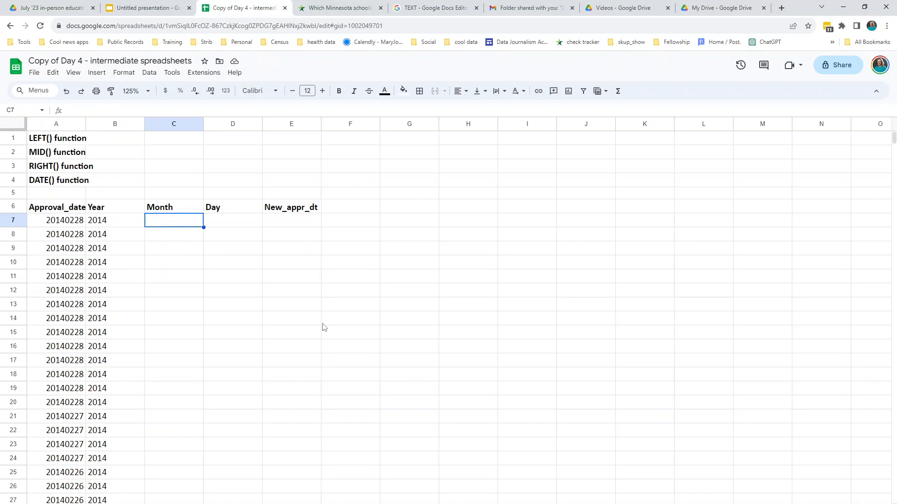
pyautogui.press('Left')
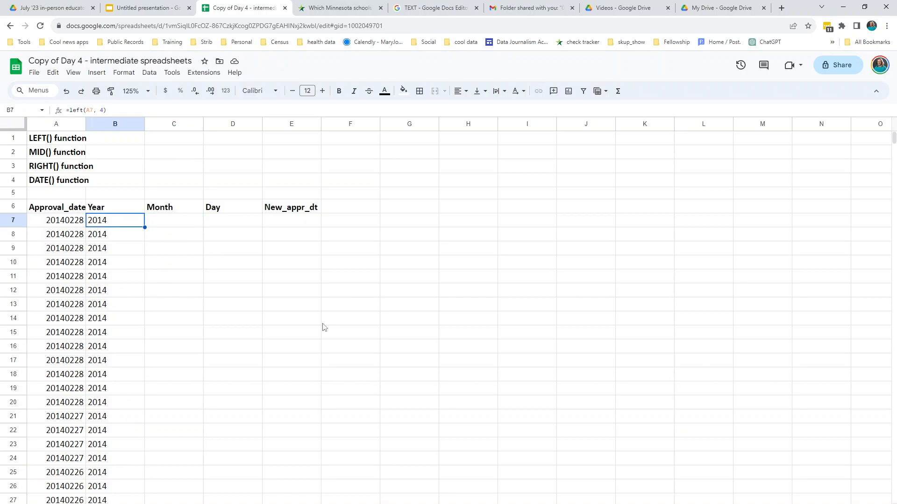
pyautogui.press('Right')
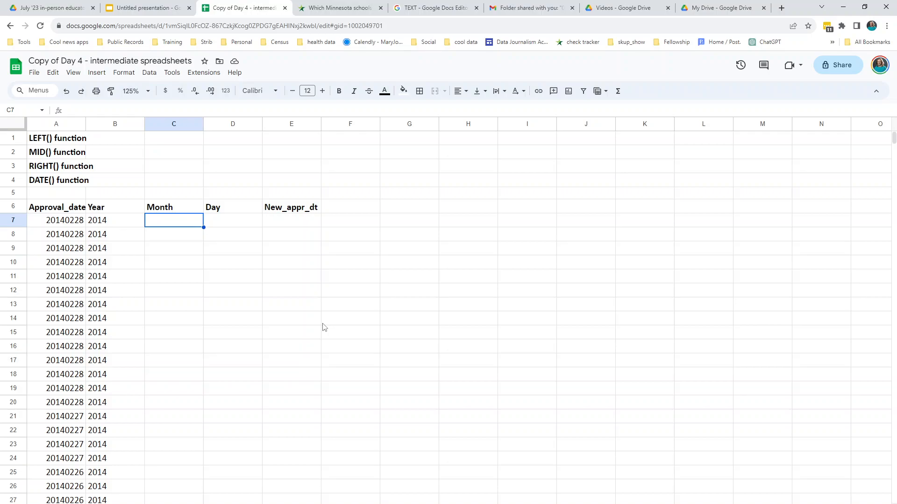
pyautogui.press('Right')
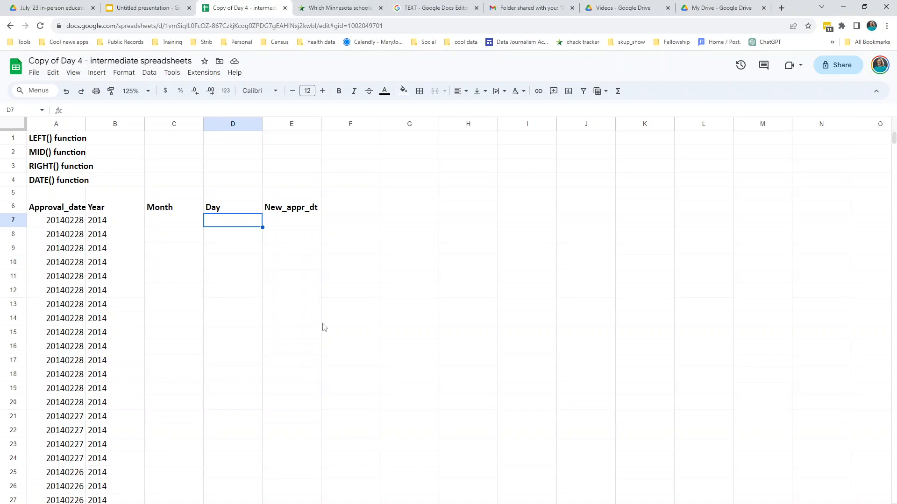
pyautogui.write('=right(')
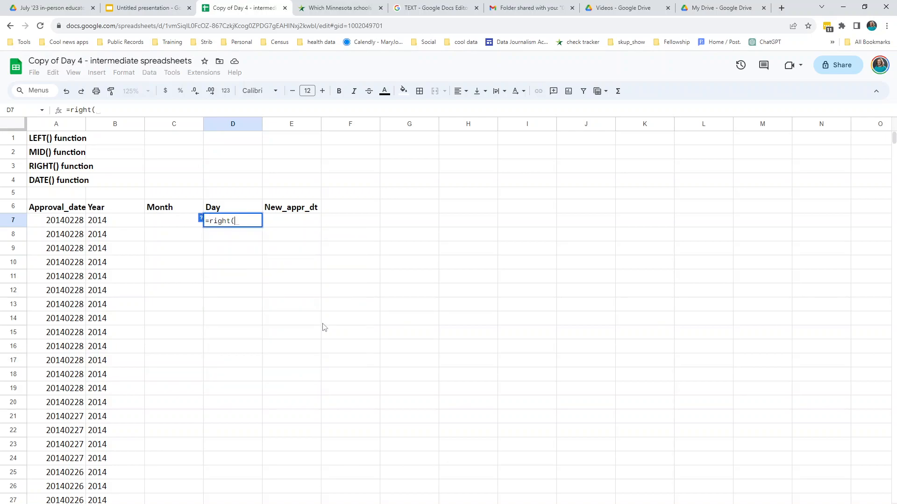
pyautogui.write('a7, 2)')
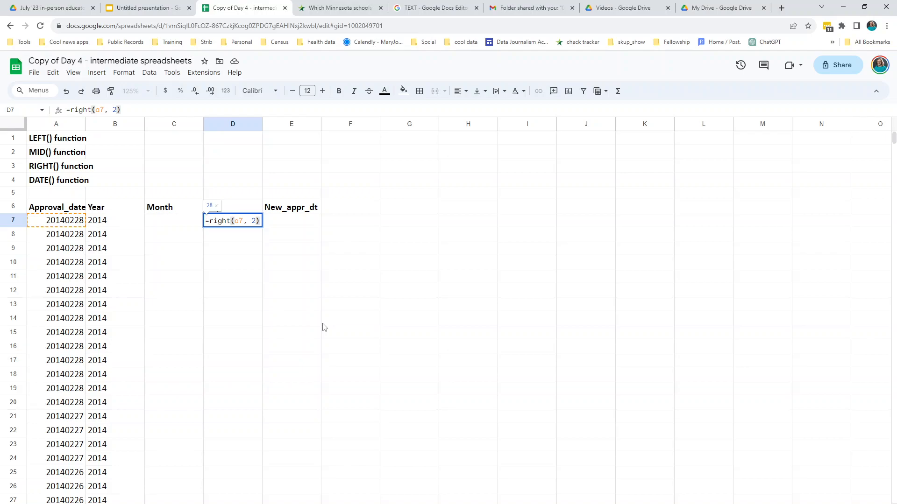
pyautogui.press('Return')
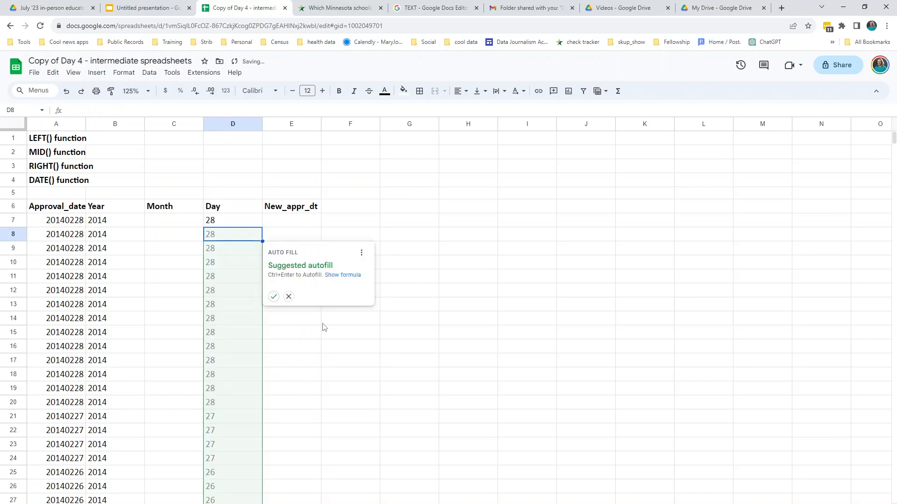
# Accept the suggested autofill for the Day column and check the copied formulas in several rows.
pyautogui.click(274, 297)
pyautogui.click(224, 278)
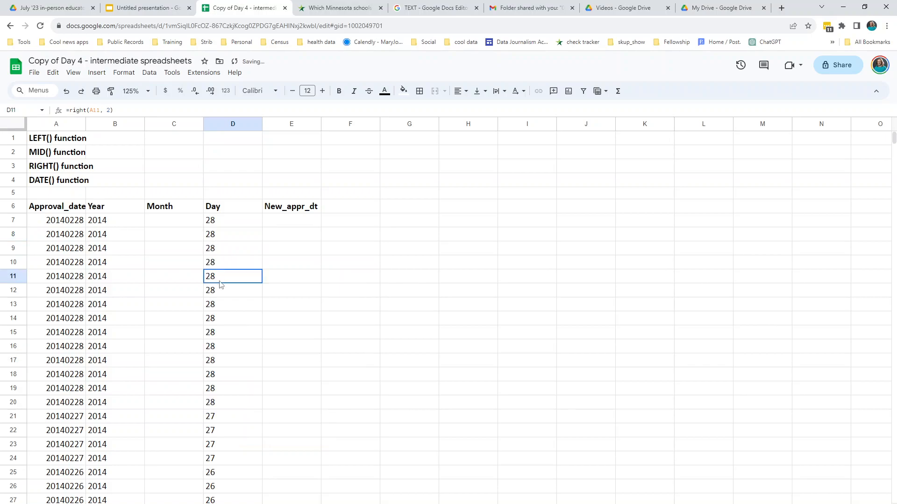
pyautogui.click(216, 391)
pyautogui.click(234, 437)
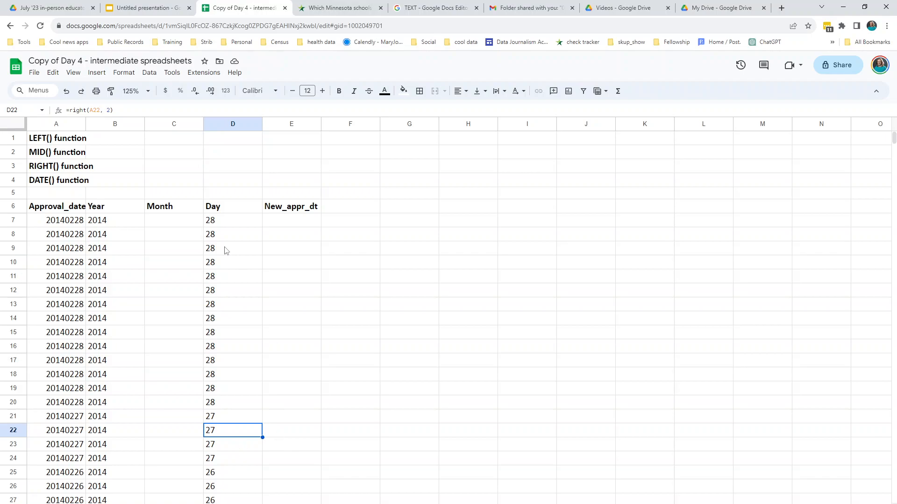
# Extract the month in C7 with the formula =mid(A7, 5, 2) and fill it down the Month column.
pyautogui.click(173, 220)
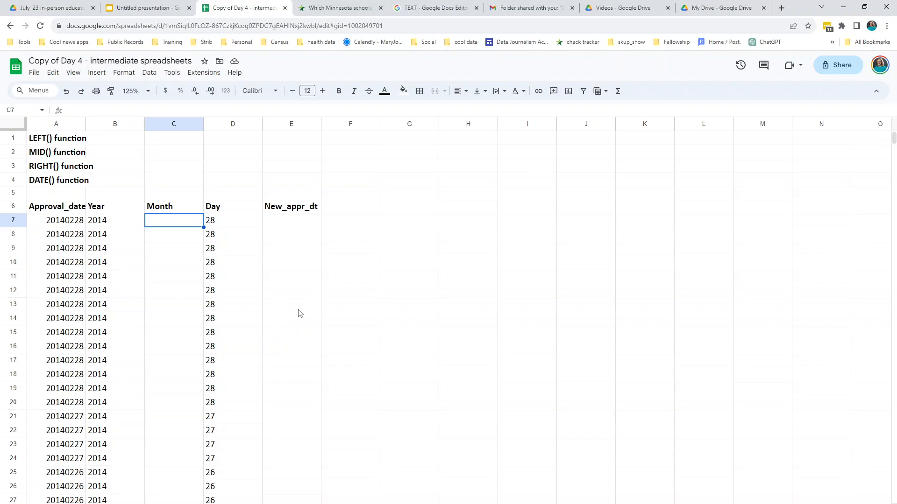
pyautogui.write('=')
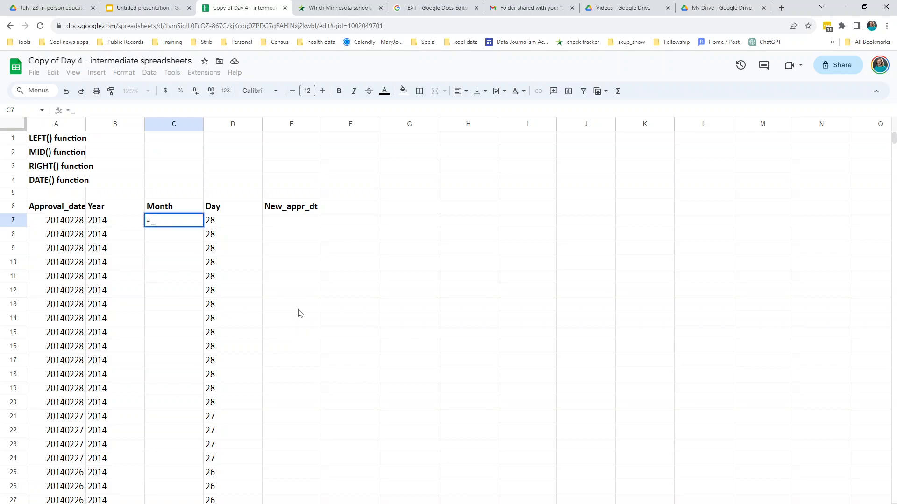
pyautogui.write('mid(a7,')
pyautogui.write('5, 2')
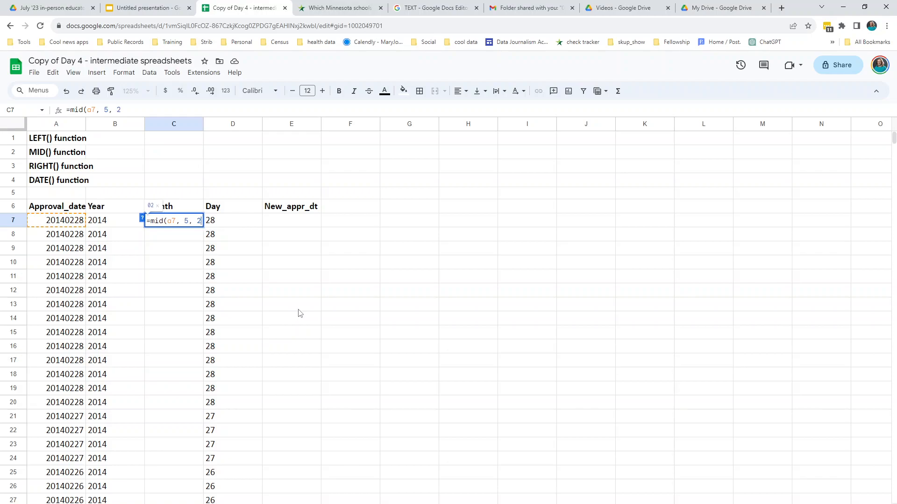
pyautogui.write(')')
pyautogui.press('Return')
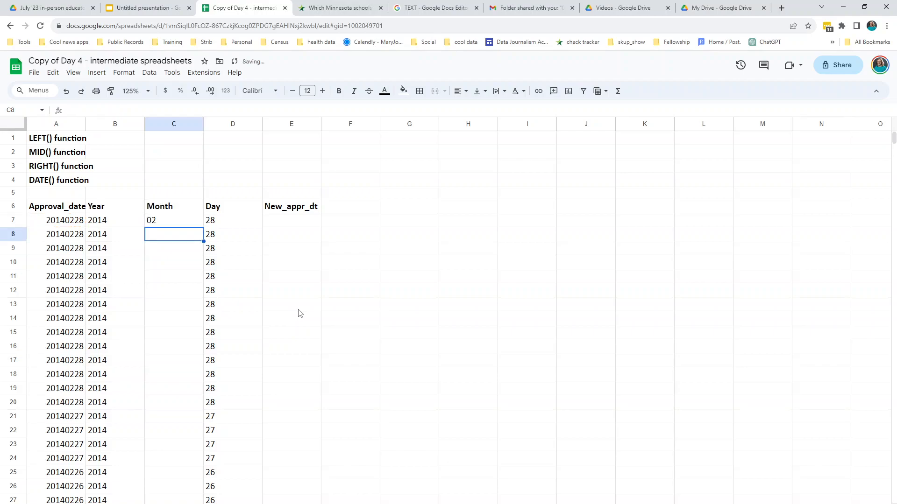
pyautogui.click(181, 223)
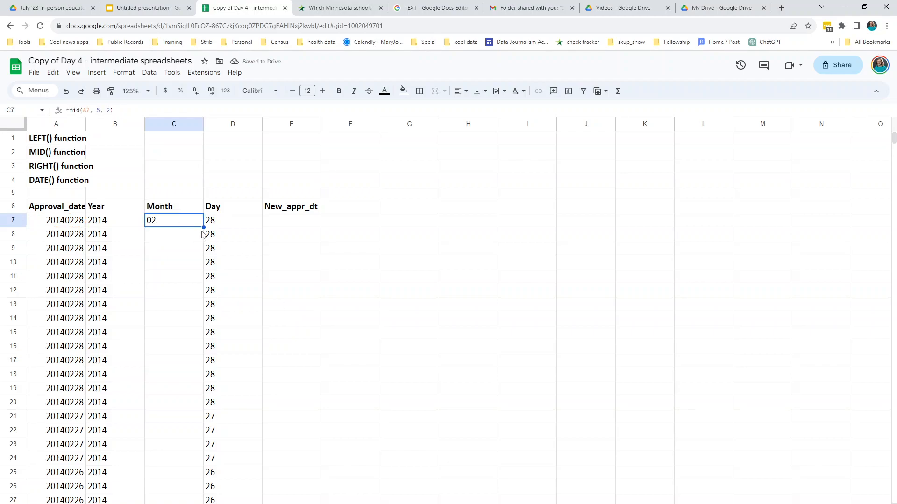
pyautogui.doubleClick(204, 227)
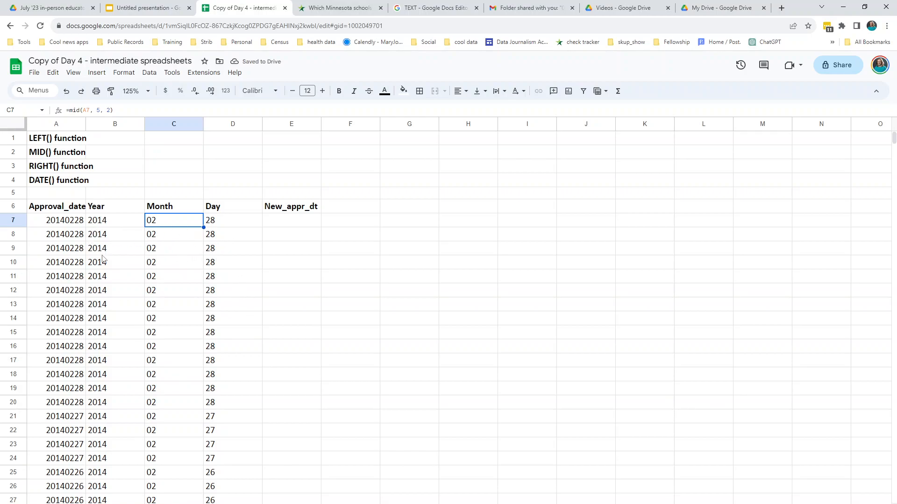
# Start a DATE formula in the first cell of the New_appr_dt column, E7.
pyautogui.click(298, 224)
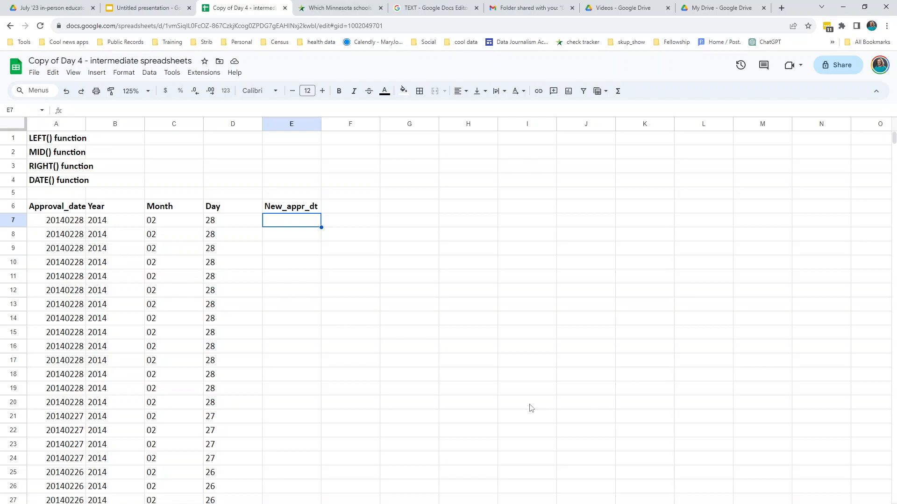
pyautogui.write('=DATE(')
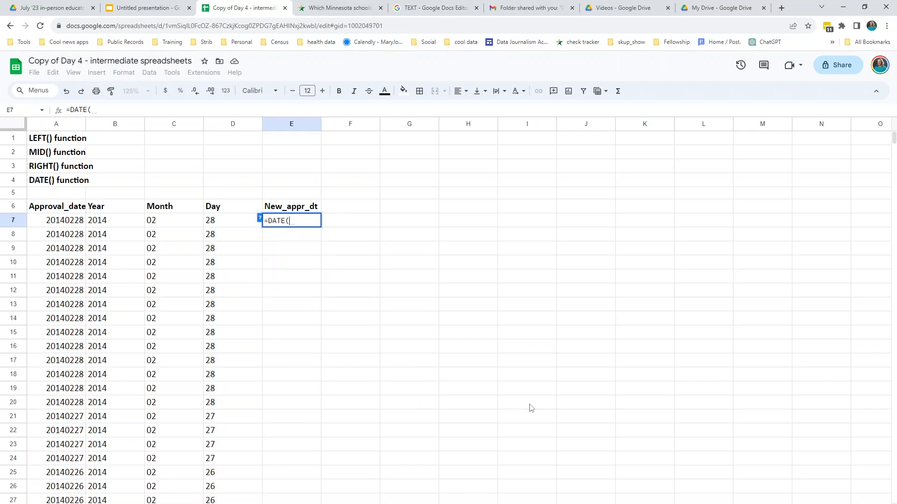
pyautogui.write('C7, D7, ')
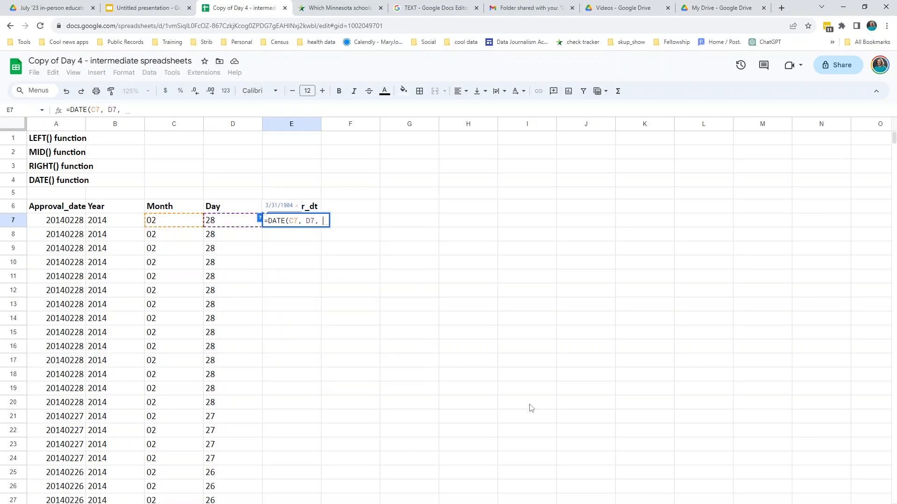
pyautogui.write('B7')
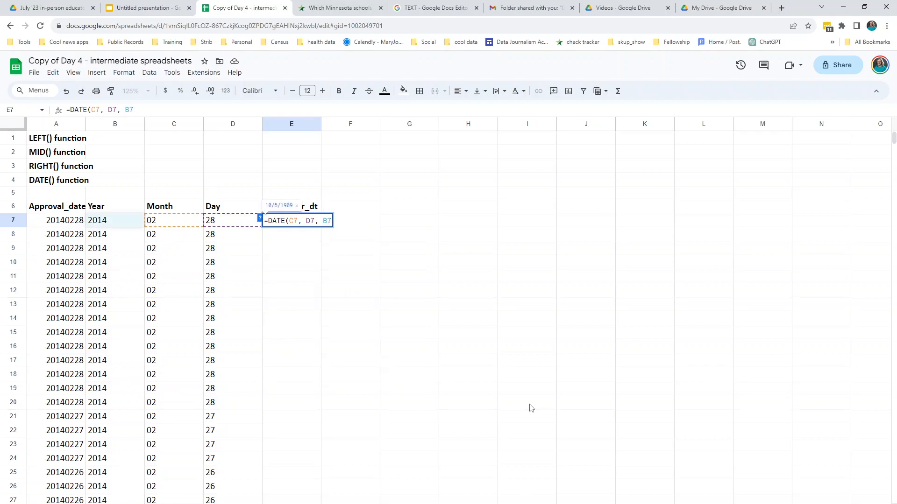
pyautogui.press('BackSpace')
pyautogui.press('BackSpace')
pyautogui.press('BackSpace')
pyautogui.press('BackSpace')
pyautogui.press('BackSpace')
pyautogui.press('BackSpace')
pyautogui.press('BackSpace')
pyautogui.press('BackSpace')
pyautogui.press('BackSpace')
pyautogui.press('BackSpace')
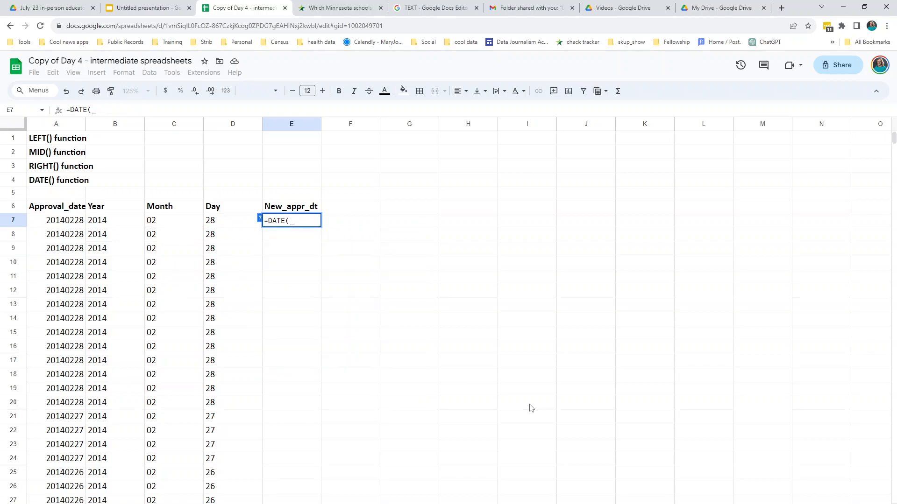
# Complete the formula in E7 as =DATE(B7, C7, D7) to combine the year, month and day into a date.
pyautogui.write('B7')
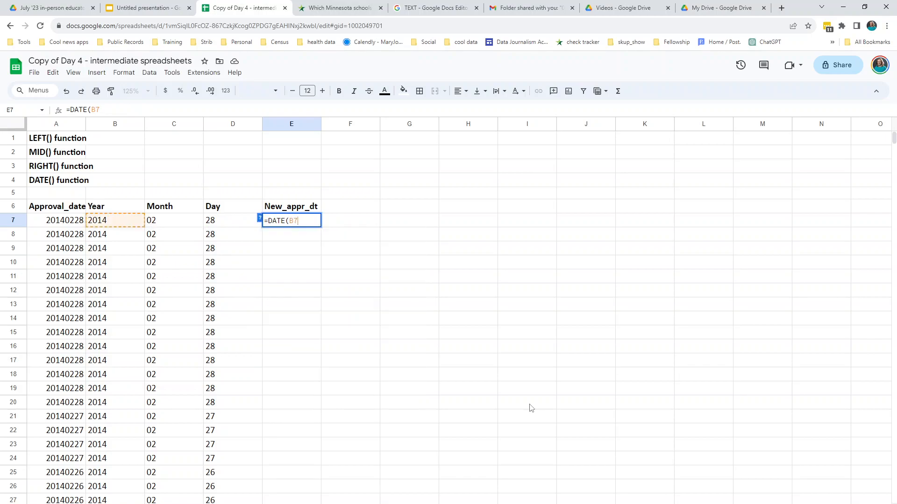
pyautogui.write(', C2,')
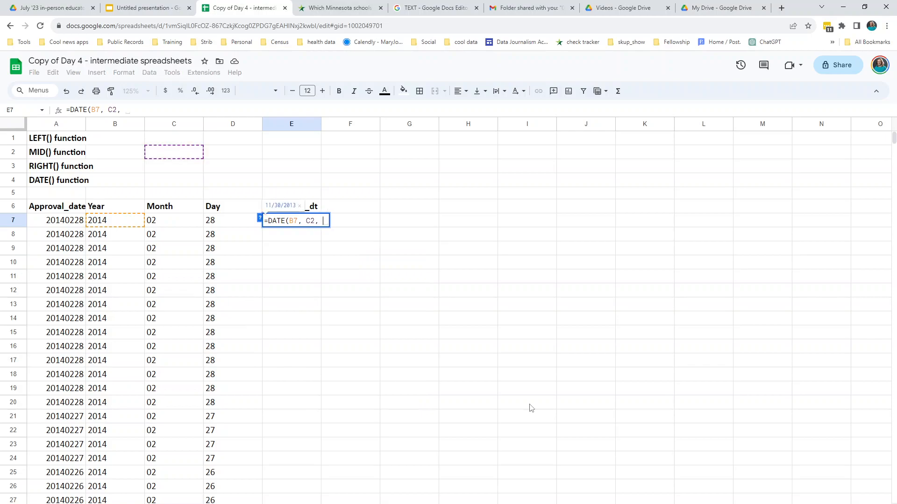
pyautogui.press('BackSpace')
pyautogui.press('BackSpace')
pyautogui.press('BackSpace')
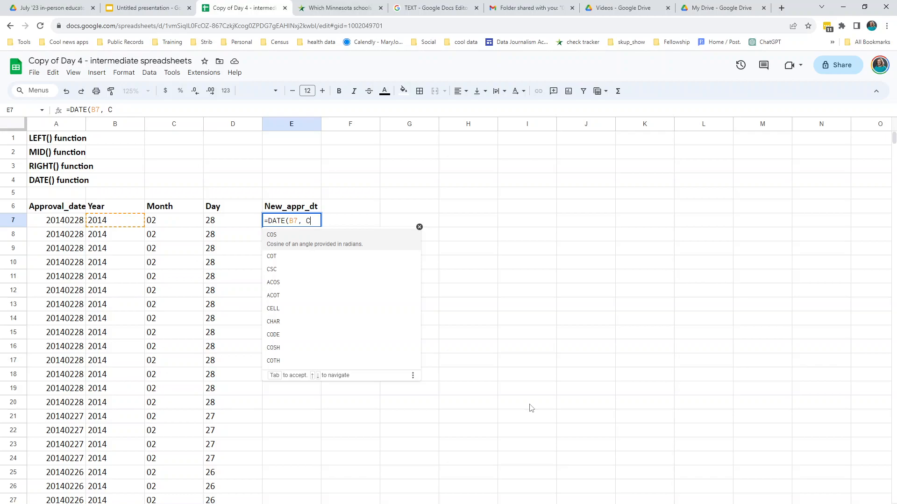
pyautogui.write('7, D7')
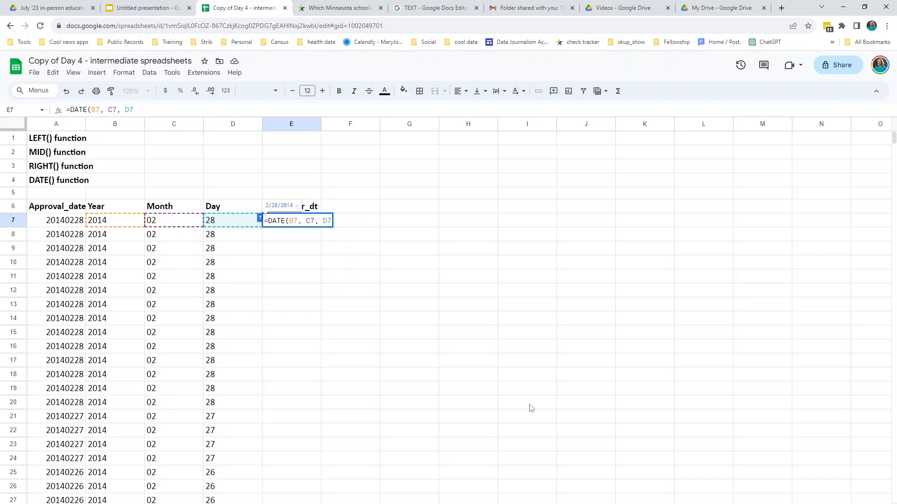
pyautogui.press('BackSpace')
pyautogui.press('BackSpace')
pyautogui.press('BackSpace')
pyautogui.press('BackSpace')
pyautogui.press('BackSpace')
pyautogui.press('BackSpace')
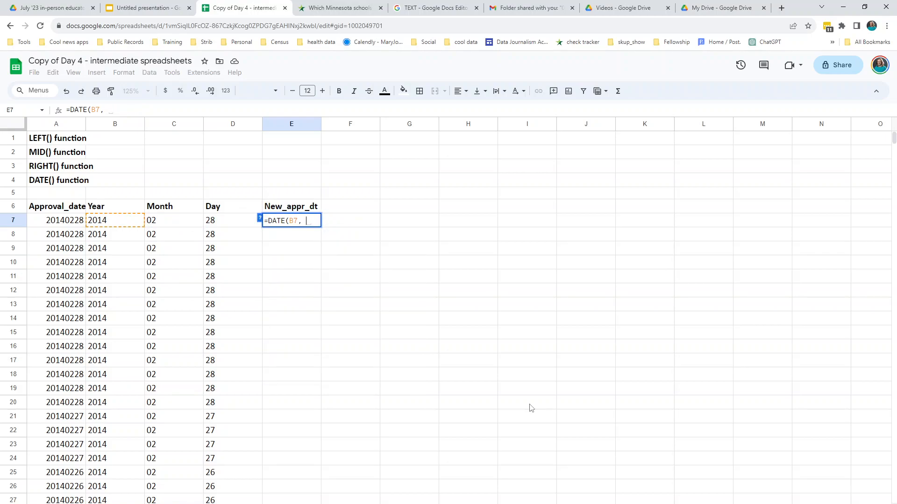
pyautogui.write('C7, ')
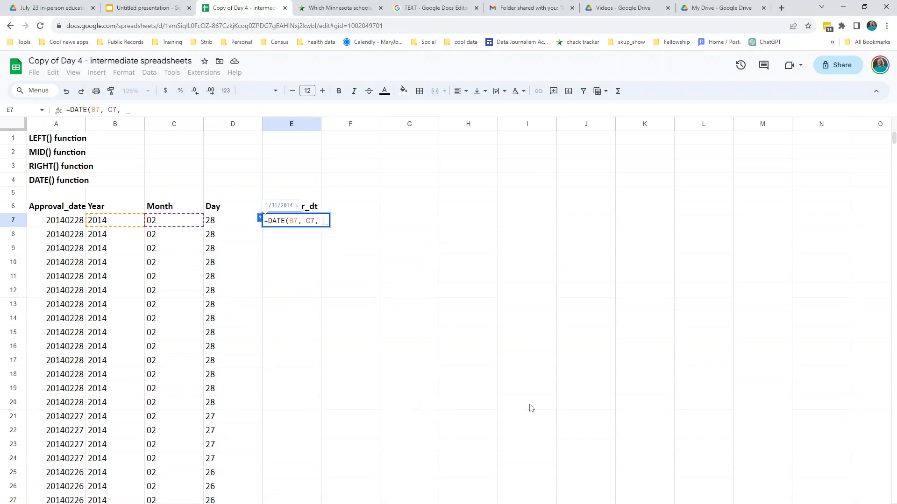
pyautogui.write('D7')
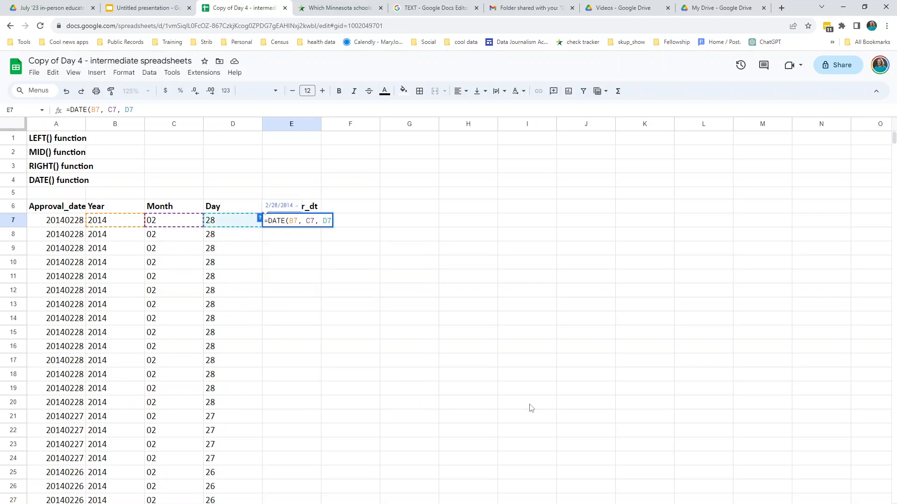
pyautogui.write(')')
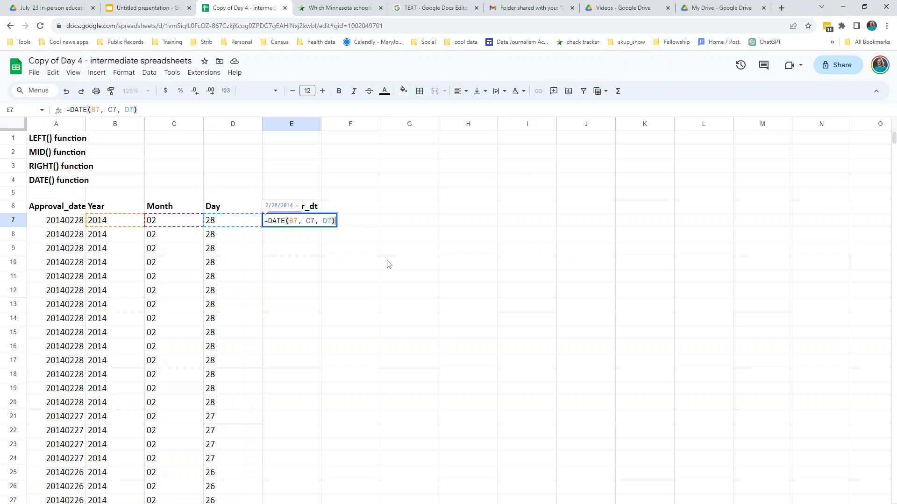
pyautogui.press('Return')
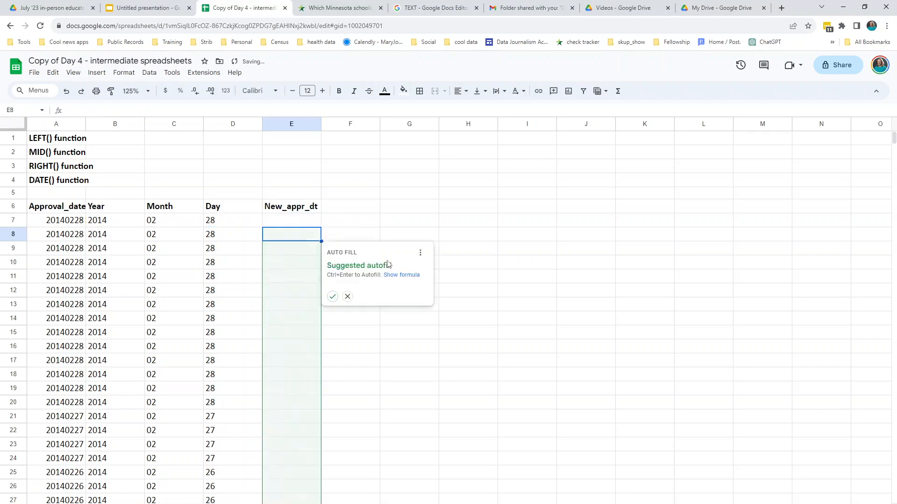
# Accept the suggested autofill for the New_appr_dt column and check the formulas in E13 and E7.
pyautogui.click(333, 296)
pyautogui.click(292, 305)
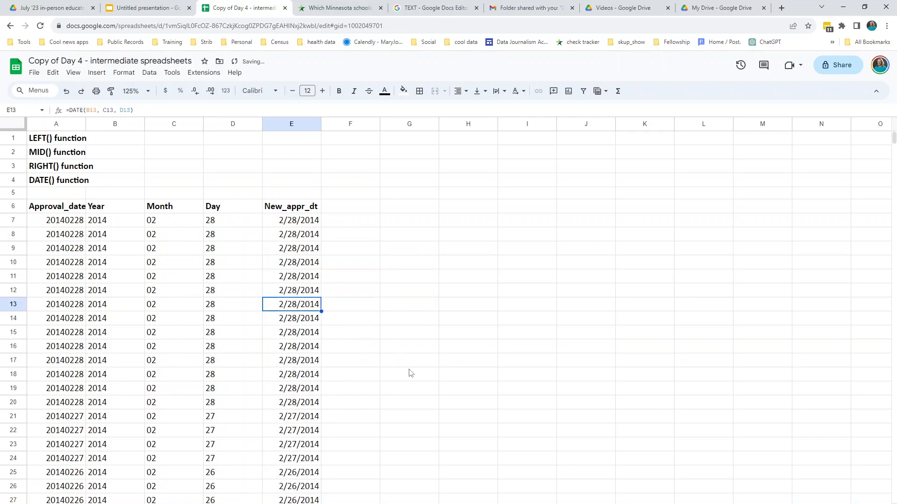
pyautogui.click(287, 222)
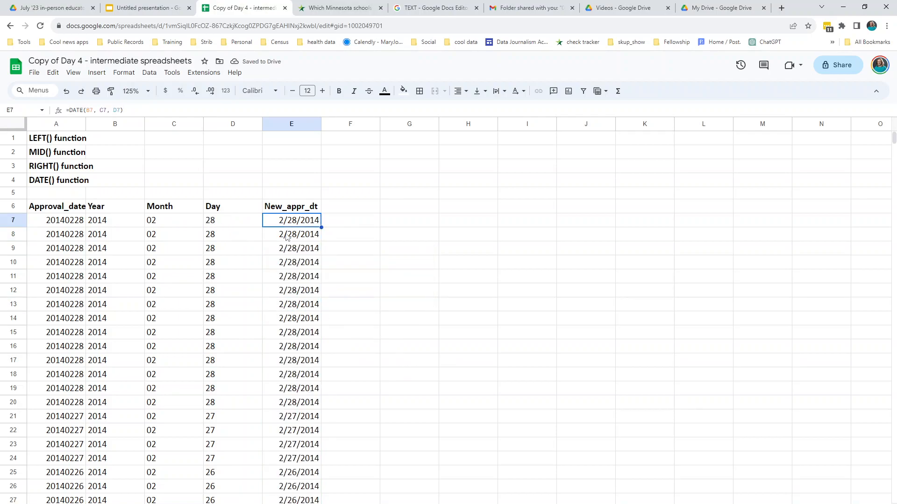
# Swap the month and day arguments in E7 so the formula reads =DATE(B7, D7, C7).
pyautogui.click(107, 110)
pyautogui.press('BackSpace')
pyautogui.write('D')
pyautogui.press('Right')
pyautogui.press('Right')
pyautogui.press('Right')
pyautogui.press('Right')
pyautogui.press('BackSpace')
pyautogui.write('C')
pyautogui.press('Return')
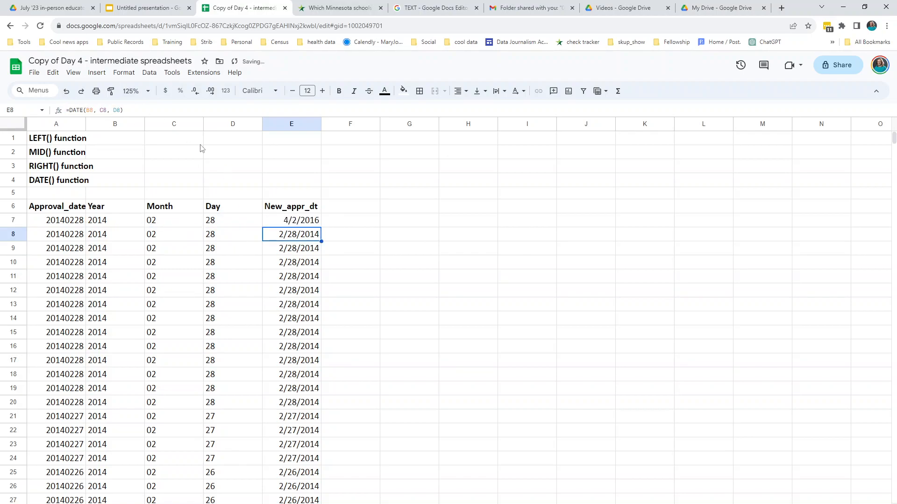
# Inspect the swapped arguments in E7, then undo that formula change.
pyautogui.click(304, 224)
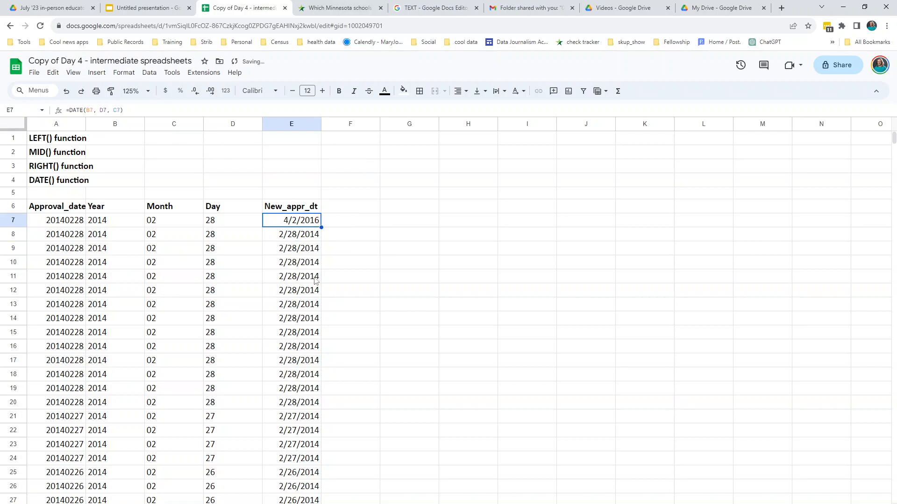
pyautogui.doubleClick(298, 226)
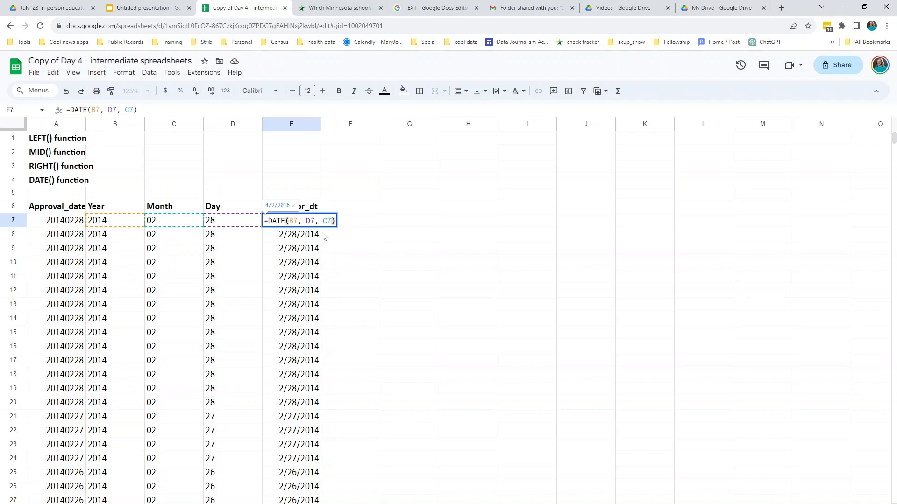
pyautogui.press('Escape')
pyautogui.hotkey('ctrl', 'z')
pyautogui.click(319, 238)
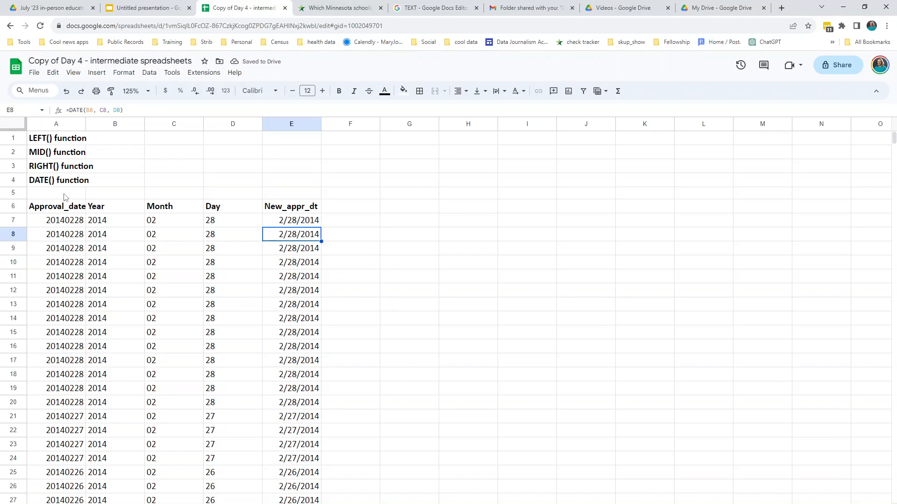
# Switch to the worksheet with the CITY-STATE list and look over its entries and the empty CITY and STATE columns.
pyautogui.click(346, 503)
pyautogui.click(177, 260)
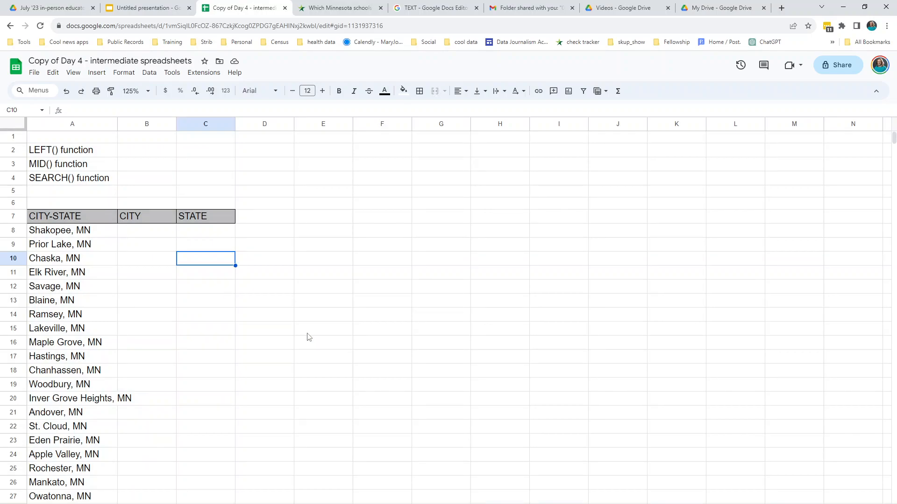
pyautogui.click(52, 235)
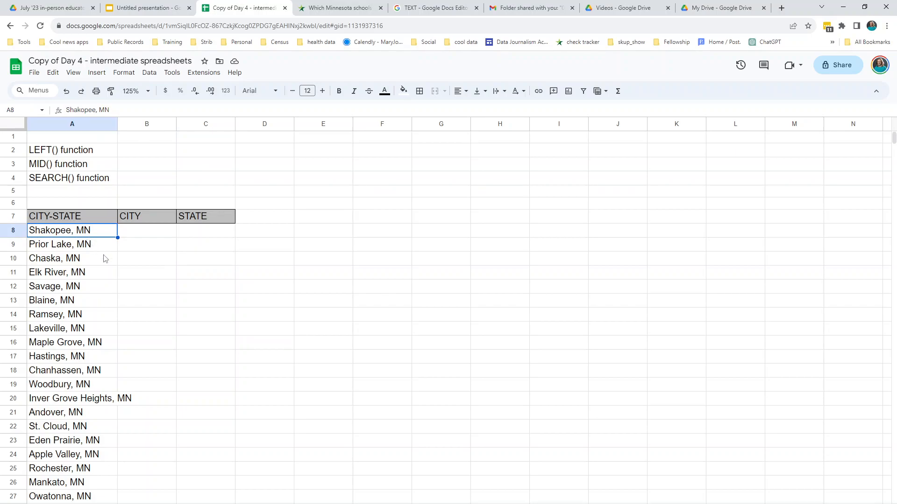
pyautogui.scroll(-1, 96, 308)
pyautogui.scroll(1, 96, 299)
pyautogui.click(146, 236)
pyautogui.click(231, 234)
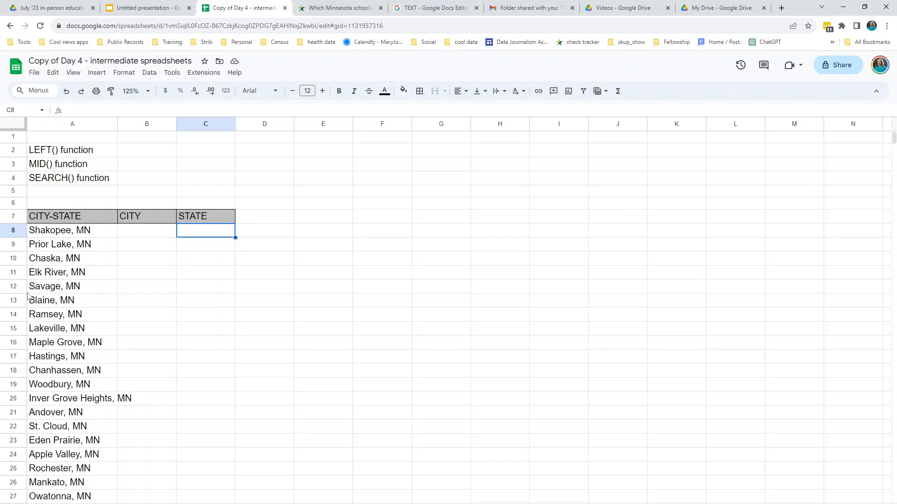
# Compare city name lengths and comma positions across the CITY-STATE entries in A8 to A15, and note the SEARCH() function listed above them.
pyautogui.click(52, 236)
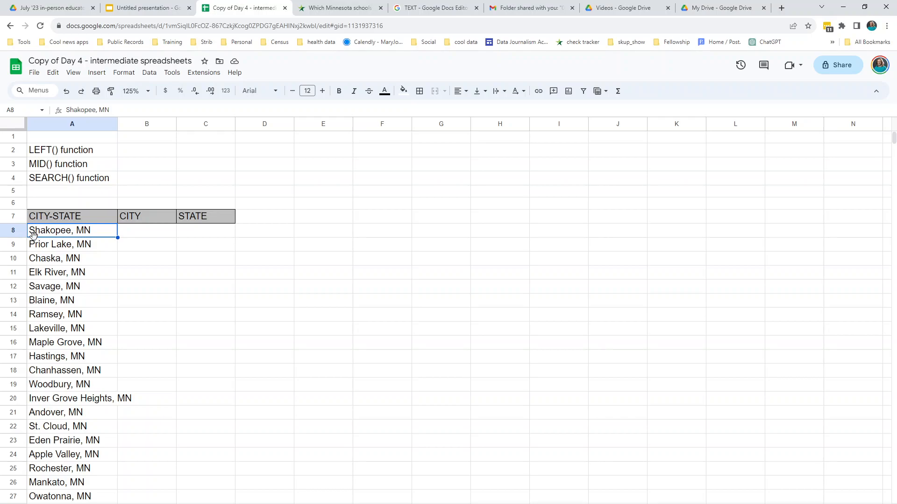
pyautogui.click(60, 264)
pyautogui.click(64, 276)
pyautogui.click(66, 291)
pyautogui.click(71, 304)
pyautogui.click(68, 318)
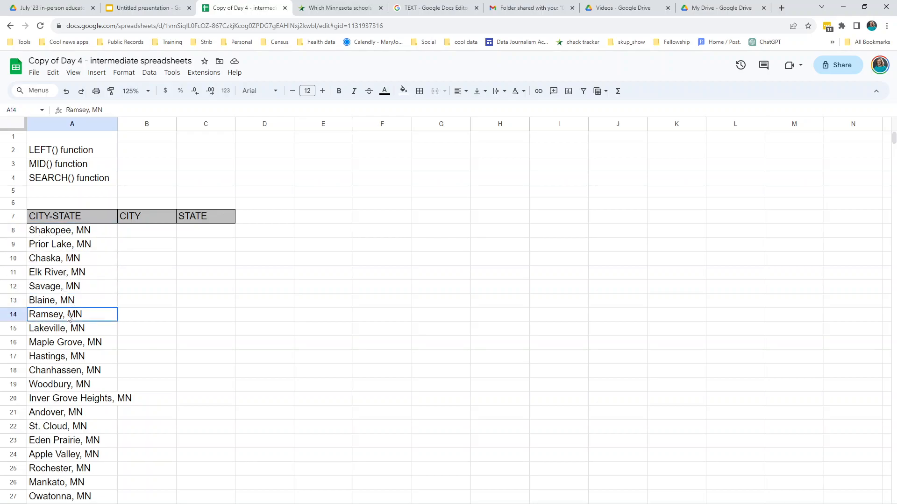
pyautogui.click(72, 333)
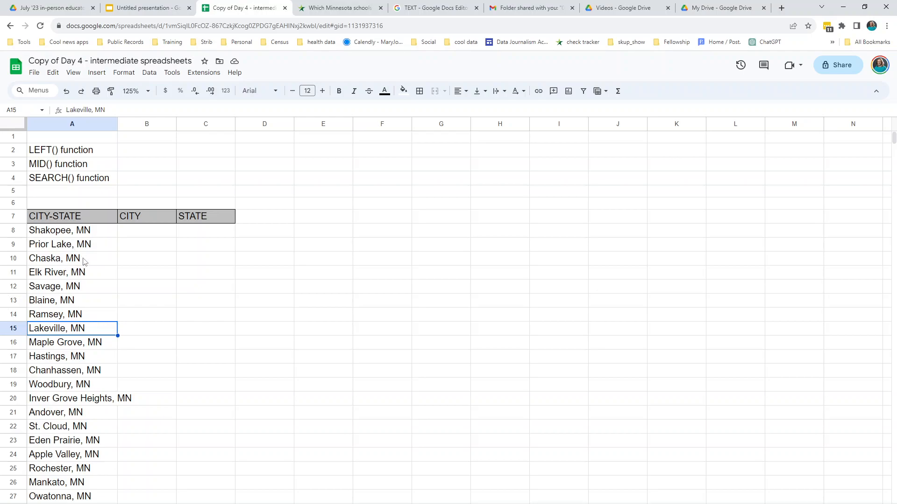
pyautogui.click(78, 234)
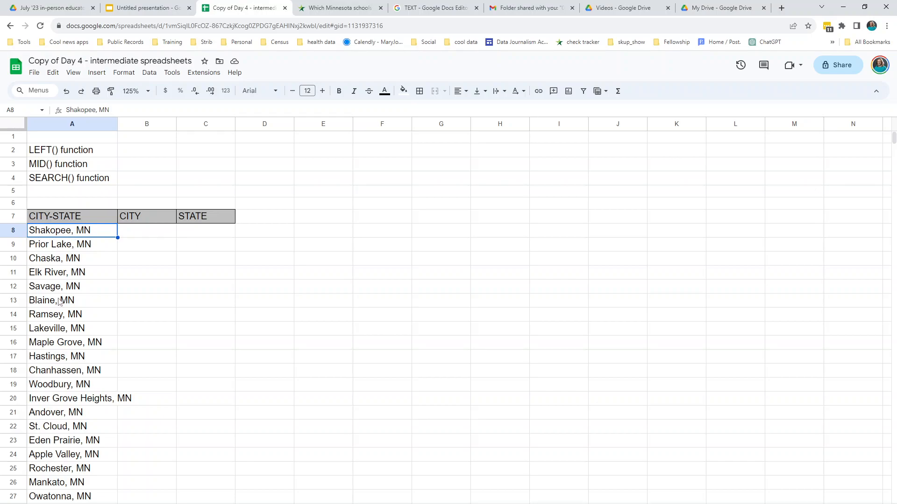
pyautogui.click(66, 275)
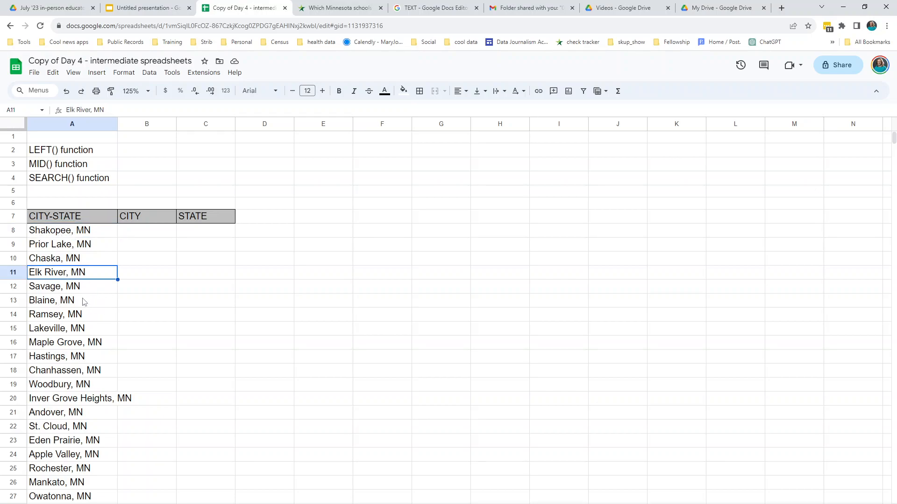
pyautogui.click(51, 330)
pyautogui.click(80, 278)
pyautogui.click(70, 266)
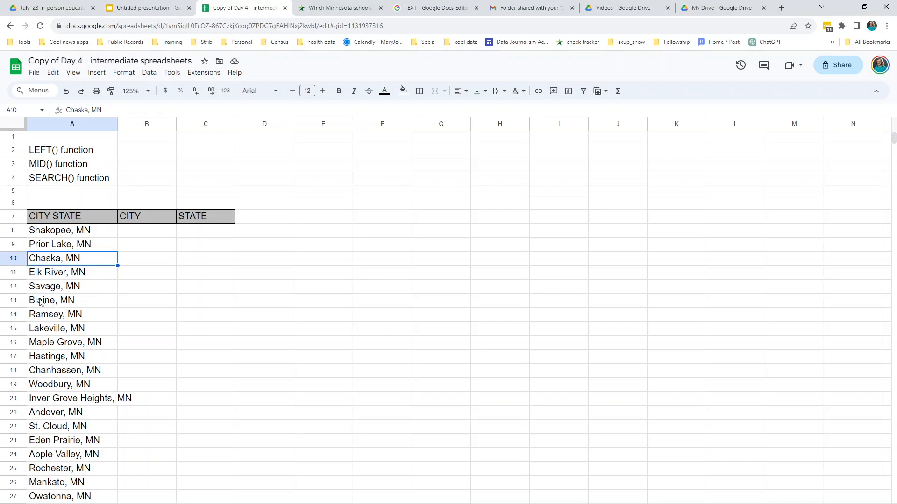
pyautogui.click(55, 276)
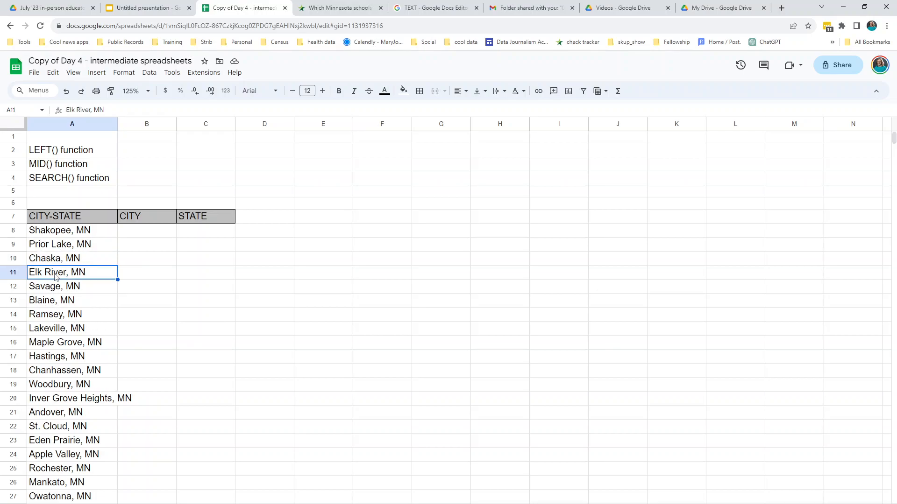
pyautogui.click(16, 276)
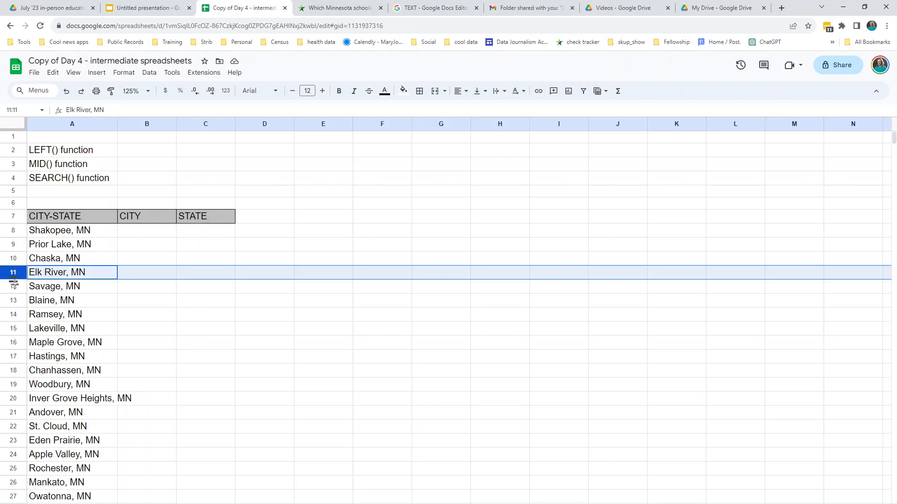
pyautogui.click(83, 275)
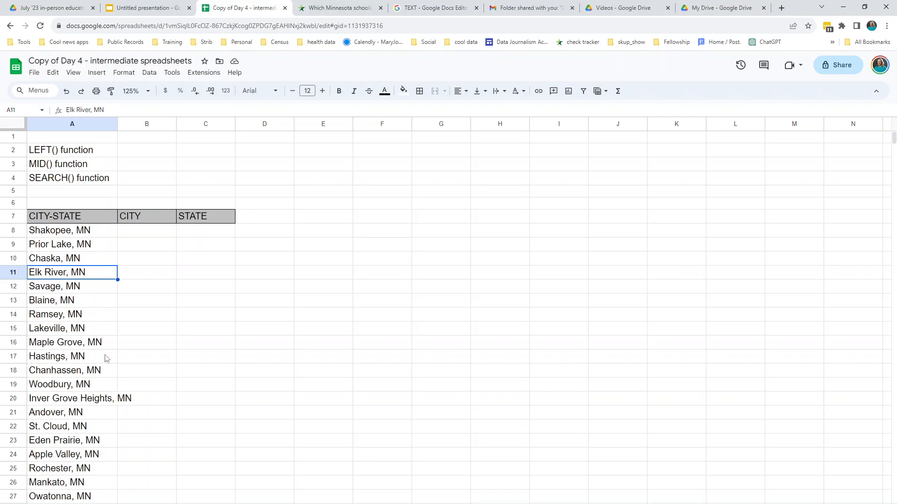
pyautogui.click(63, 234)
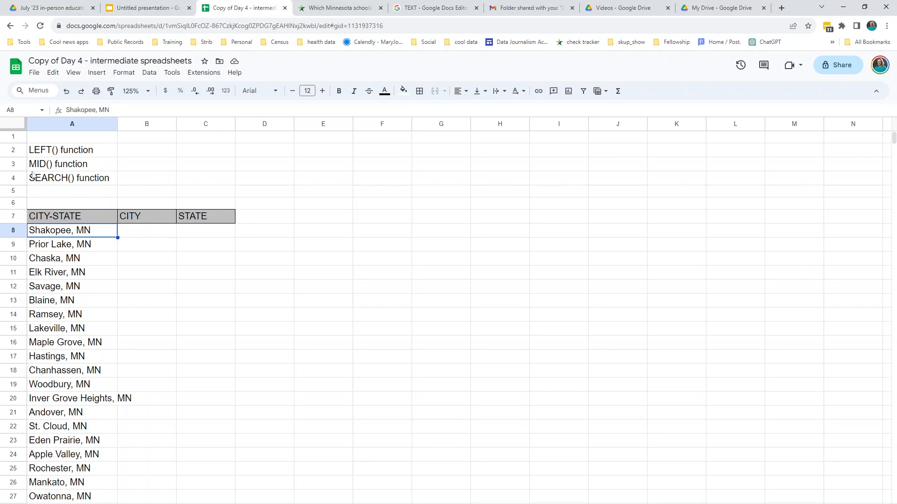
pyautogui.click(64, 183)
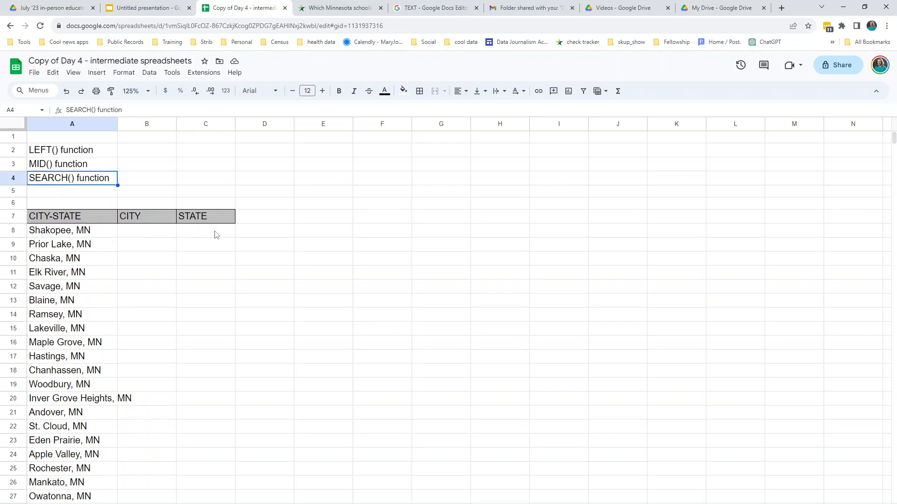
# Find the comma's position in the first CITY-STATE entry with the formula =SEARCH(",", A8) in D8.
pyautogui.click(286, 233)
pyautogui.write('=SEARCH(')
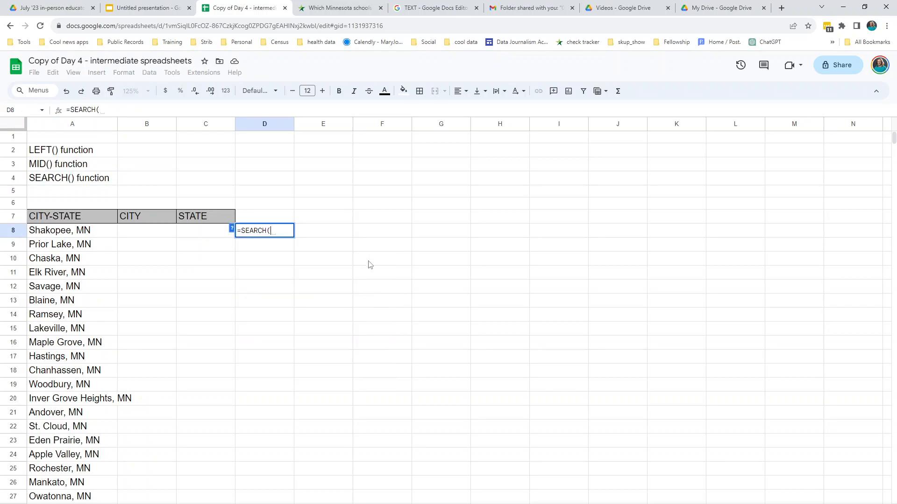
pyautogui.write('",", A8')
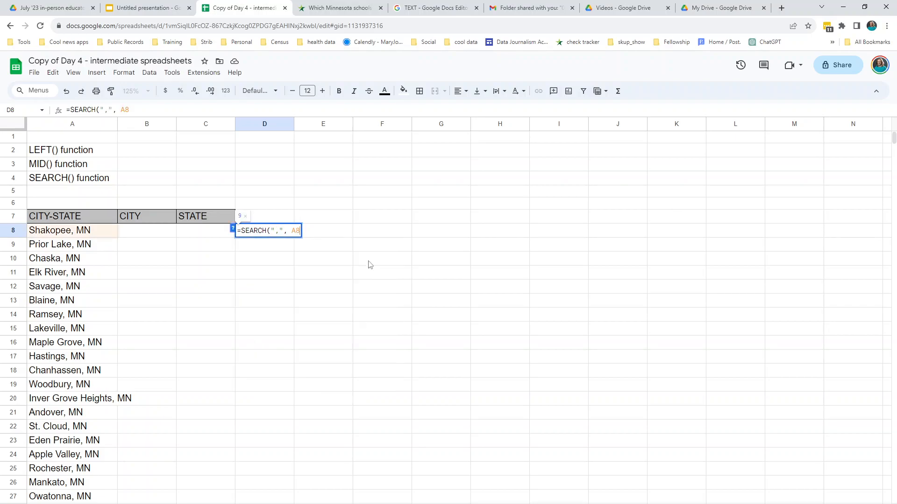
pyautogui.write(')')
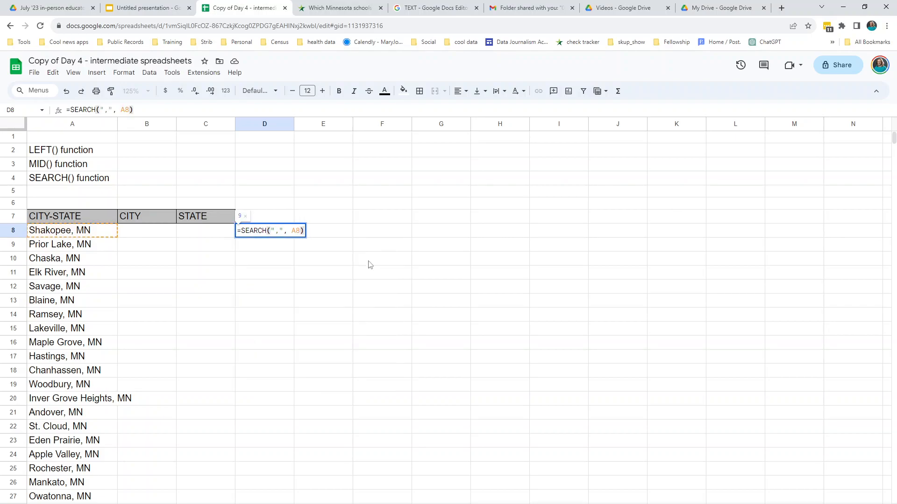
pyautogui.press('Return')
# Fill the SEARCH formula from D8 down to D11 and check the formulas in D10 and D8.
pyautogui.click(290, 230)
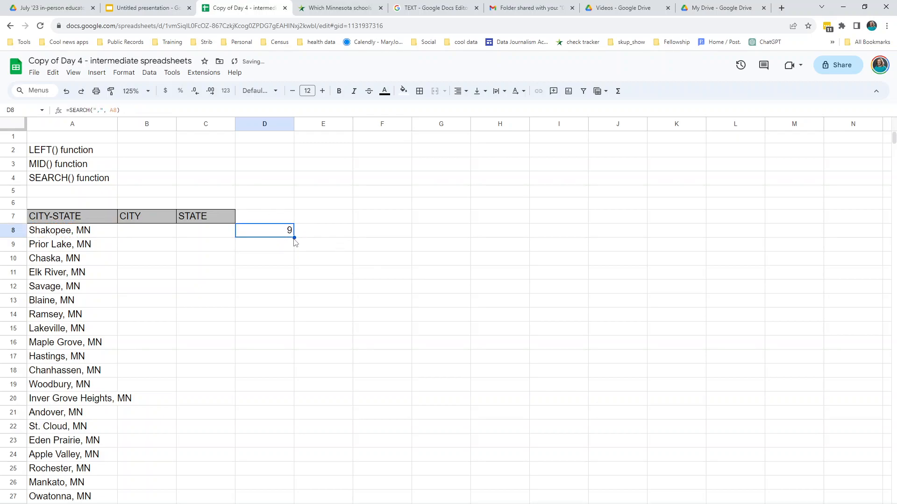
pyautogui.moveTo(295, 238); pyautogui.dragTo(291, 273)
pyautogui.click(258, 258)
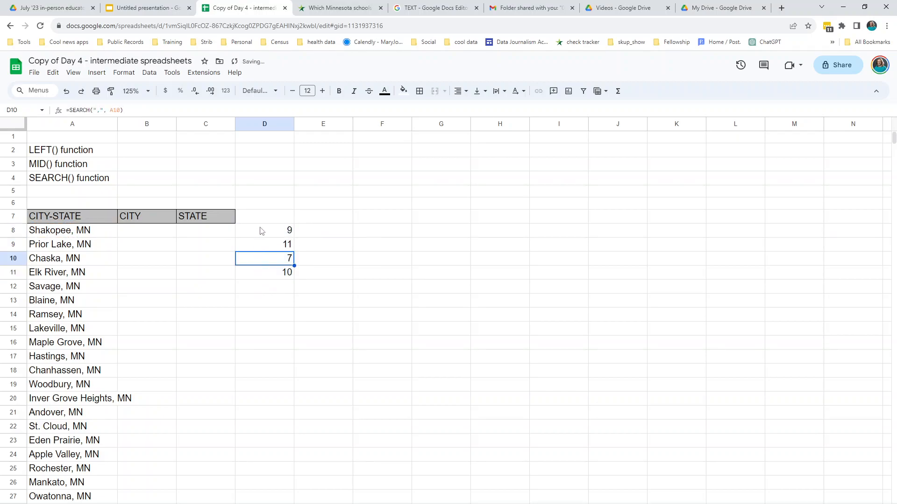
pyautogui.click(261, 233)
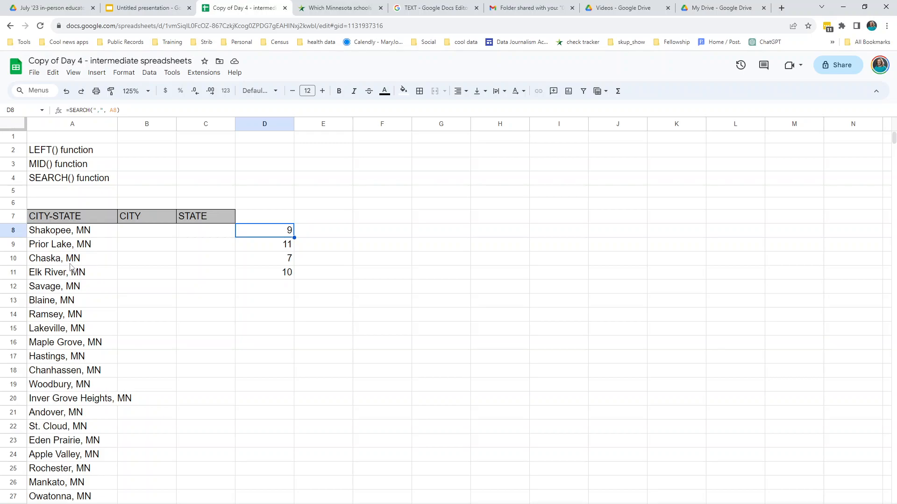
# Compare the entry in A9 with the comma-position formulas in D10 and D11.
pyautogui.click(75, 244)
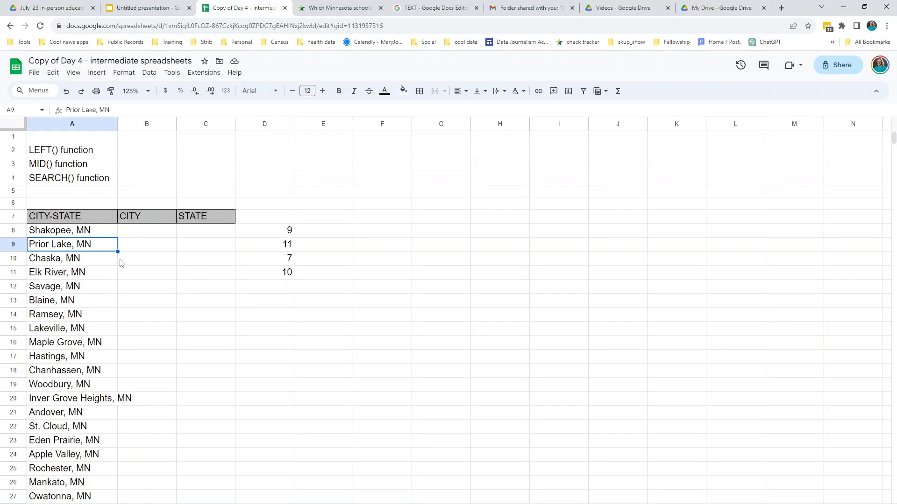
pyautogui.click(284, 264)
pyautogui.click(291, 276)
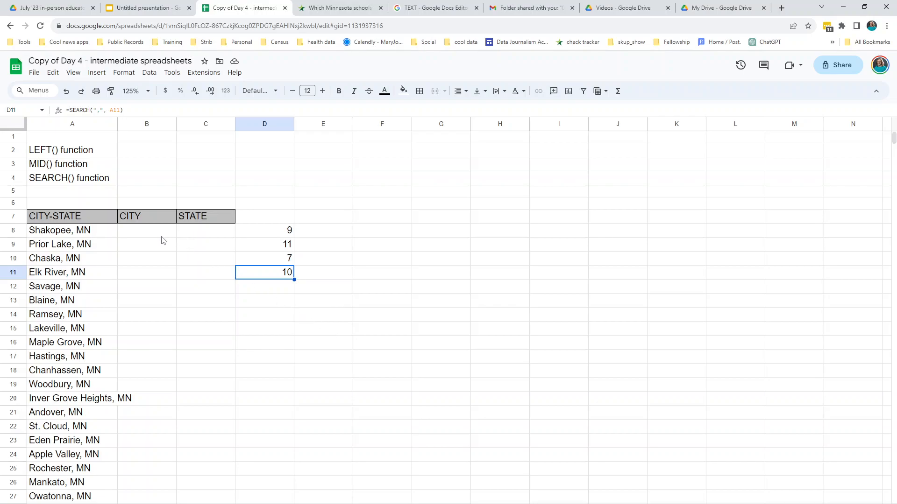
# Extract the first city name in B8 with =LEFT(A8, SEARCH(",", A8)) and decline the suggested autofill.
pyautogui.click(124, 234)
pyautogui.write('=LEF')
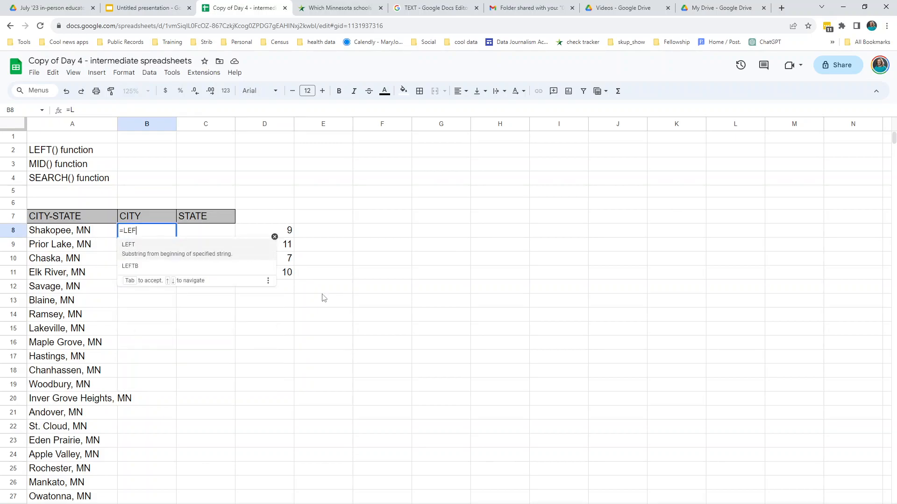
pyautogui.write('T(A8,')
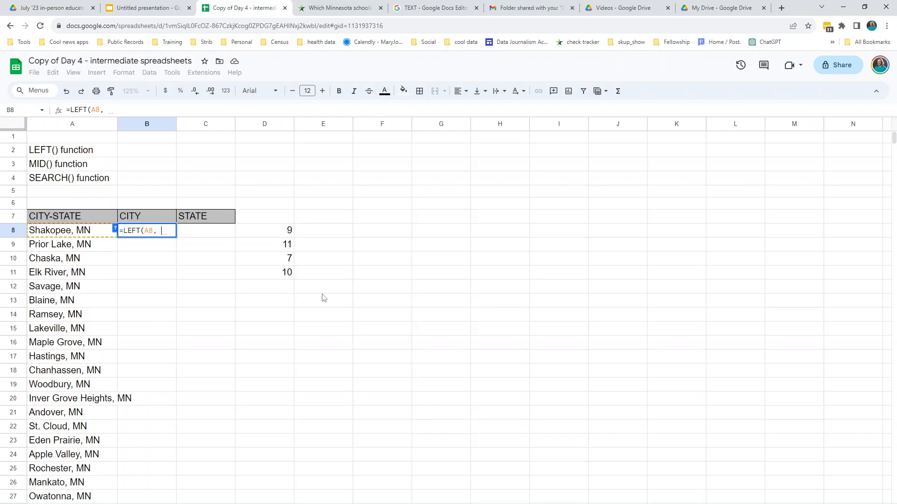
pyautogui.write('SEARCH(')
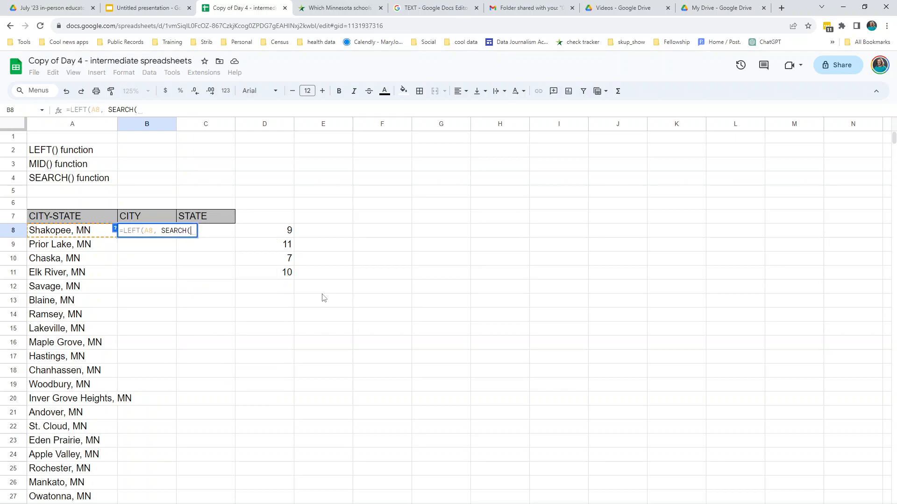
pyautogui.write('",')
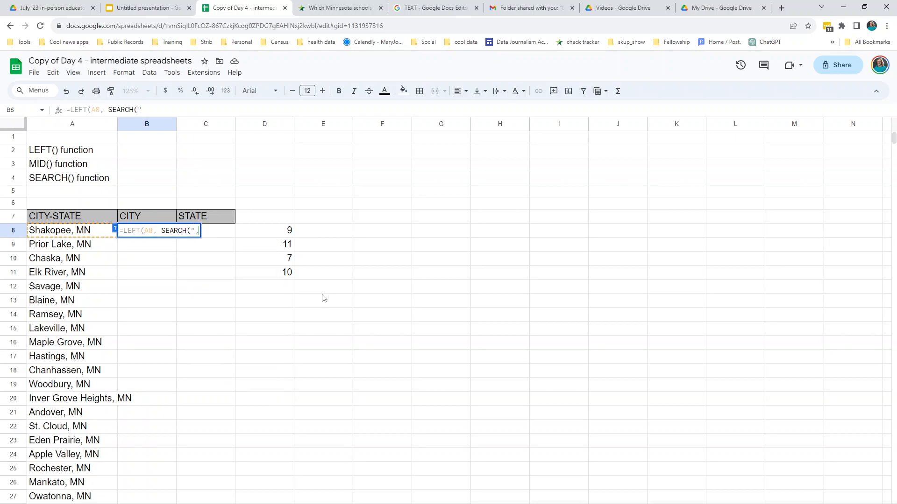
pyautogui.write('", A')
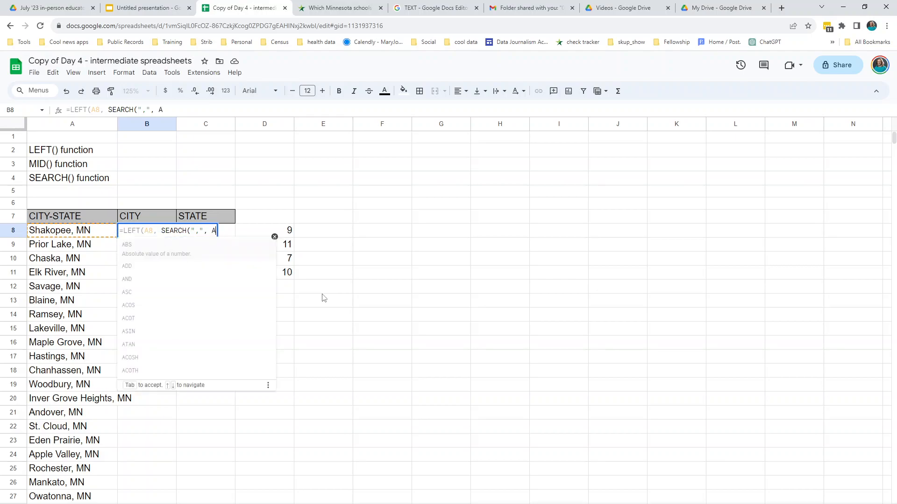
pyautogui.write('8)')
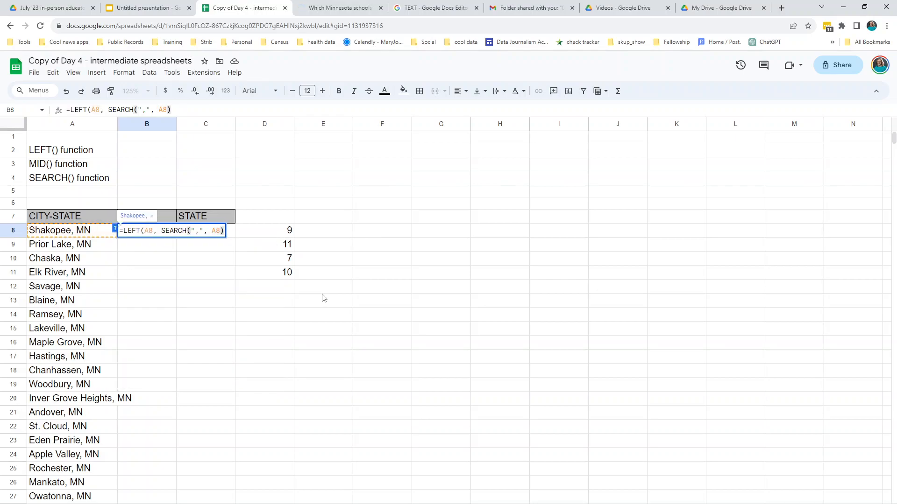
pyautogui.write(')')
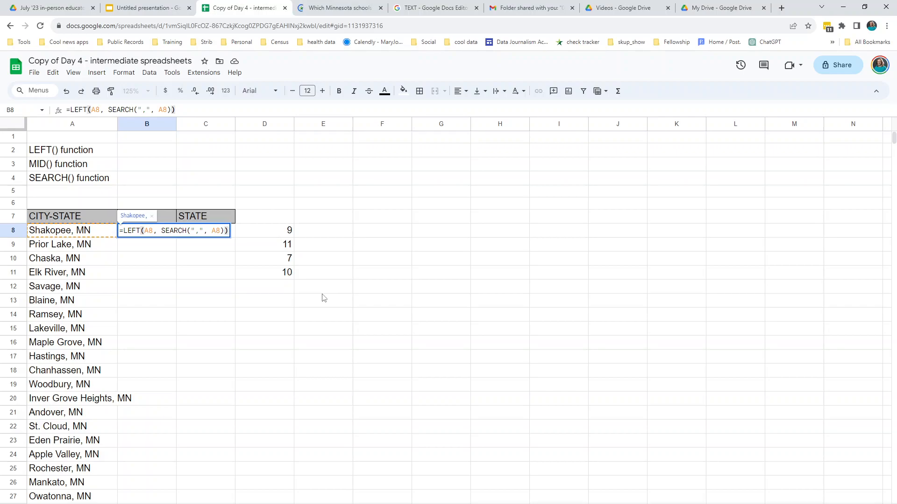
pyautogui.press('Return')
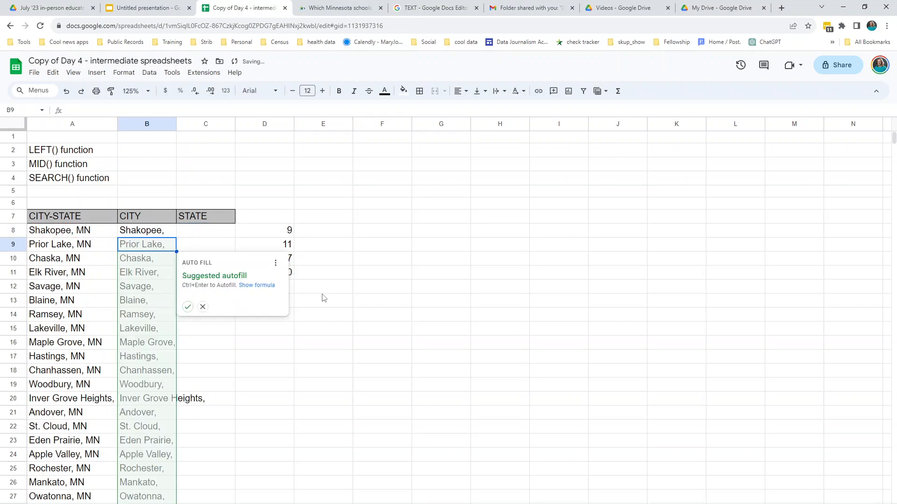
pyautogui.click(203, 306)
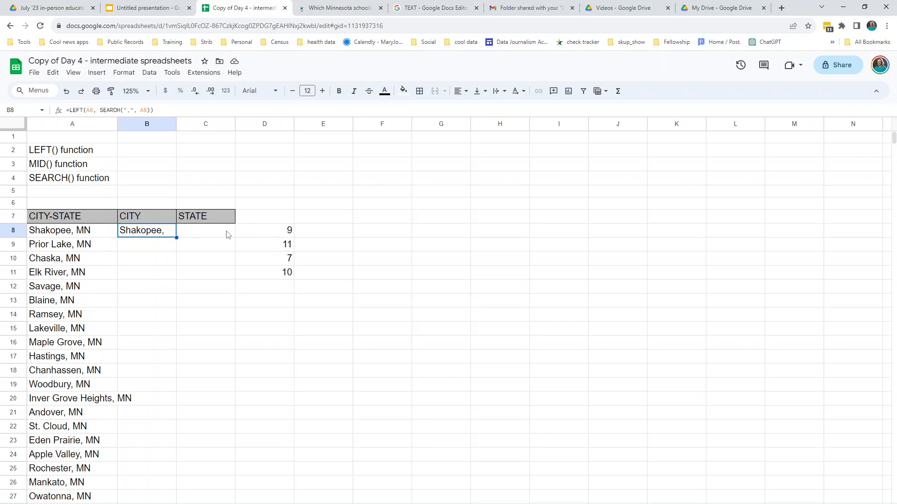
# Change the B8 formula to =LEFT(A8, SEARCH(",", A8)-1) to drop the comma, and fill it down the CITY column.
pyautogui.doubleClick(154, 233)
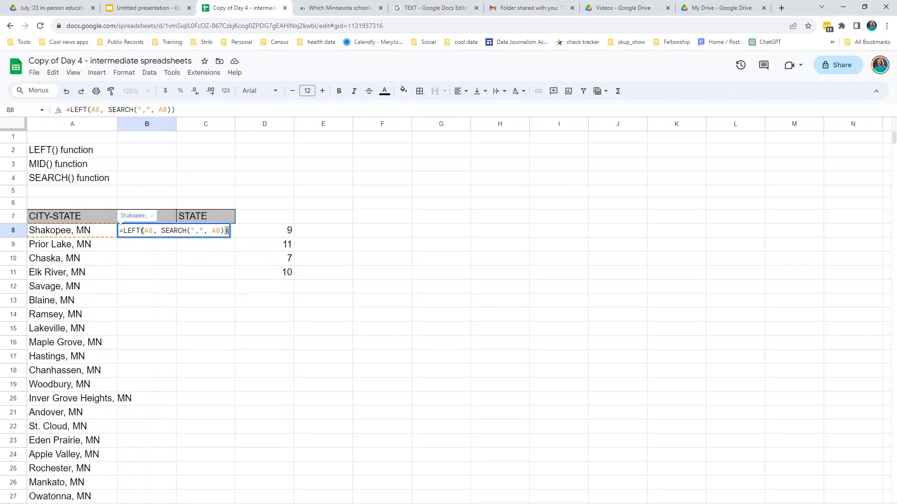
pyautogui.click(225, 229)
pyautogui.write('-1')
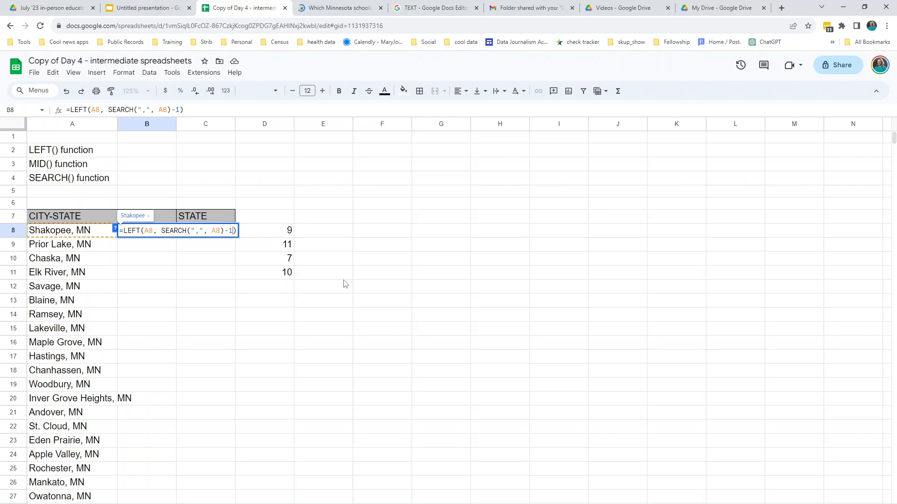
pyautogui.press('Return')
pyautogui.click(164, 236)
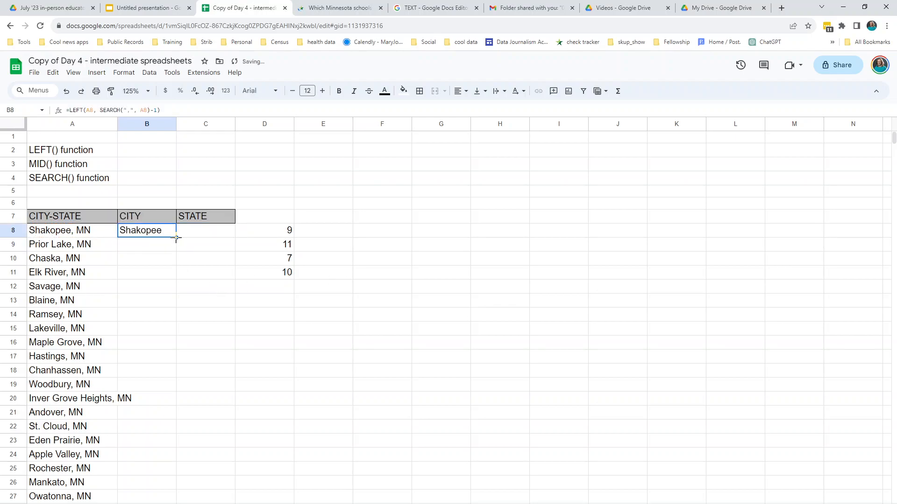
pyautogui.moveTo(177, 238); pyautogui.dragTo(190, 503)
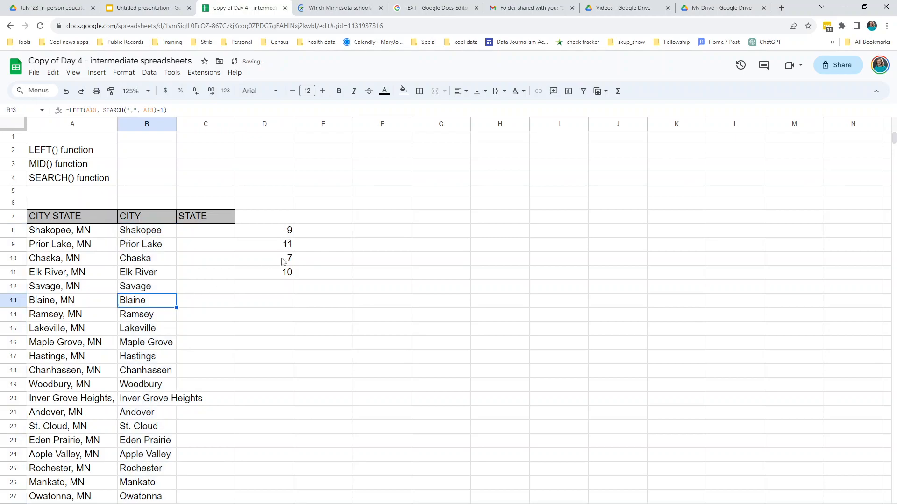
# Clear the trial SEARCH results in D8:D11 and review the city formula in B8.
pyautogui.moveTo(280, 231); pyautogui.dragTo(283, 276)
pyautogui.press('Delete')
pyautogui.click(159, 234)
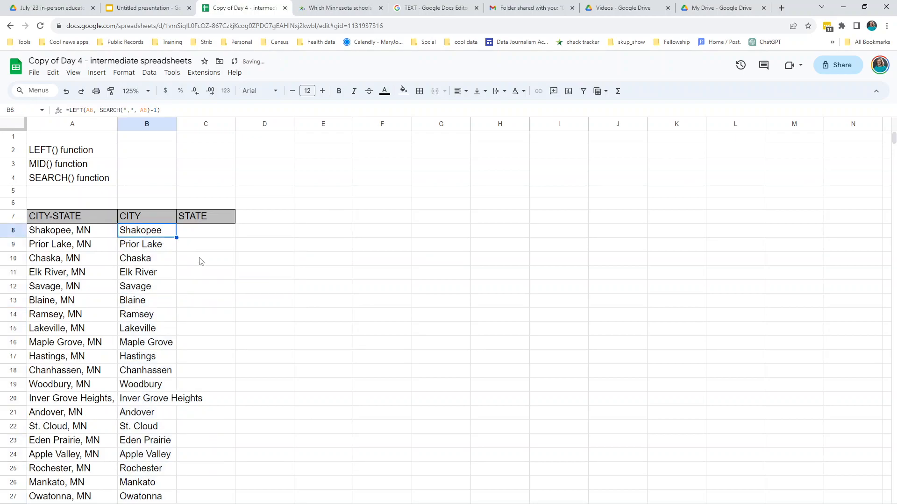
pyautogui.press('Return')
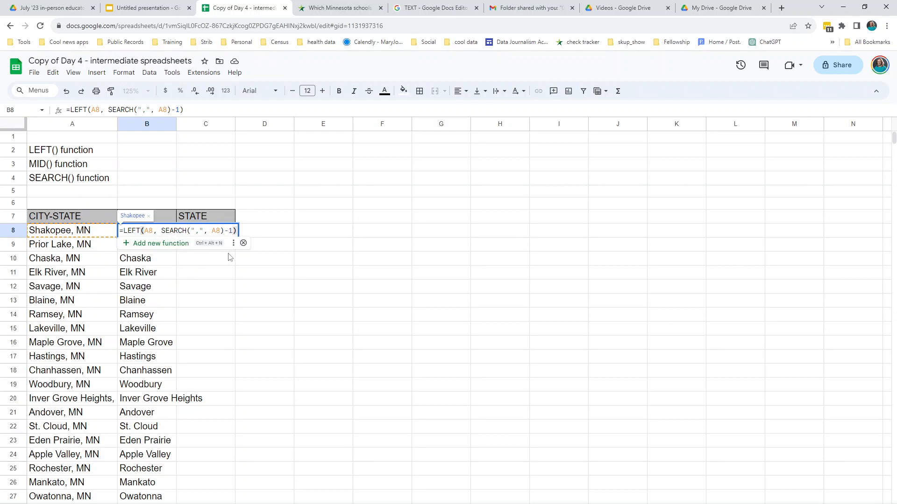
pyautogui.press('Return')
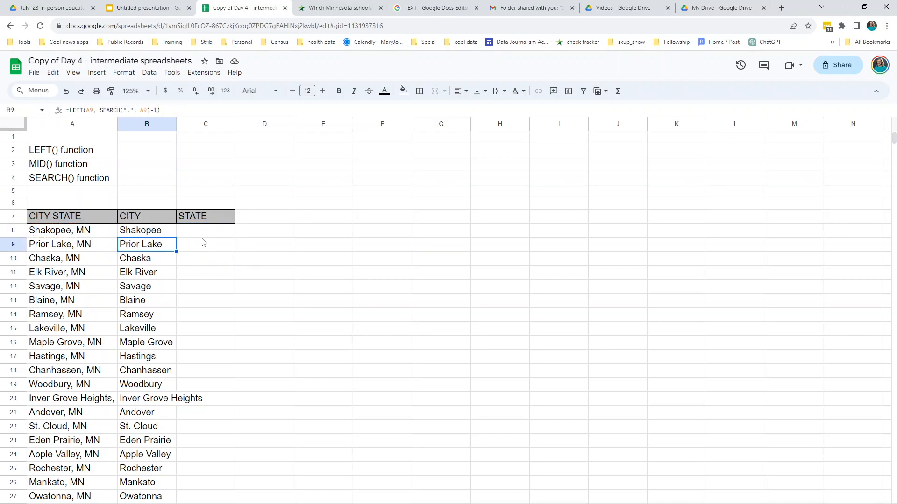
# Extract the state for the first entry in C8 with the formula =MID(A8, SEARCH(",", A8)+1, 100).
pyautogui.click(203, 236)
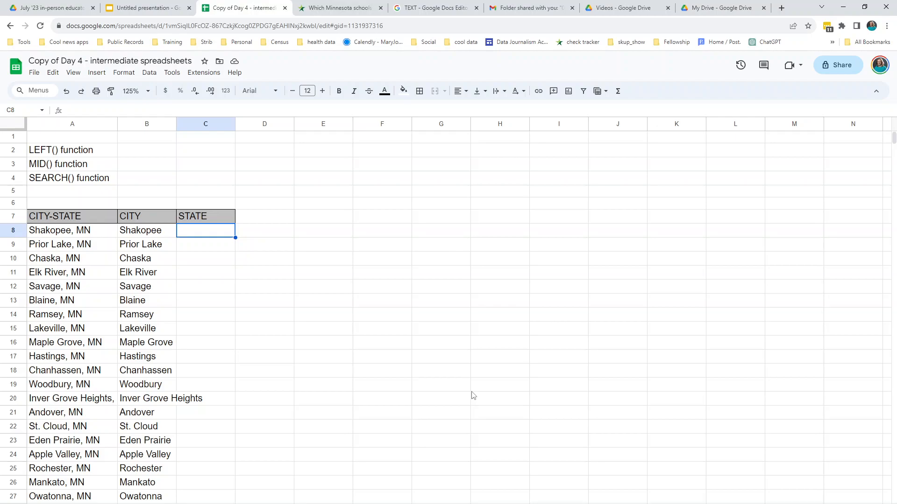
pyautogui.write('=')
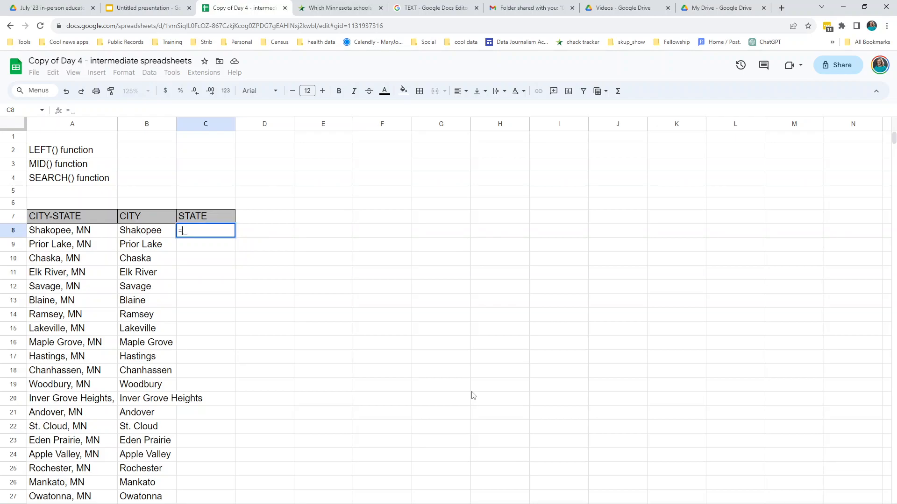
pyautogui.write('MID')
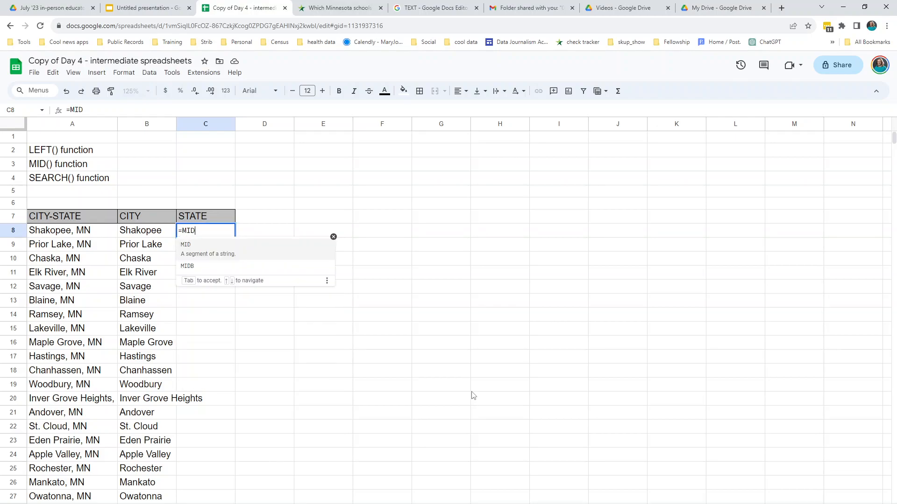
pyautogui.write('(A8,')
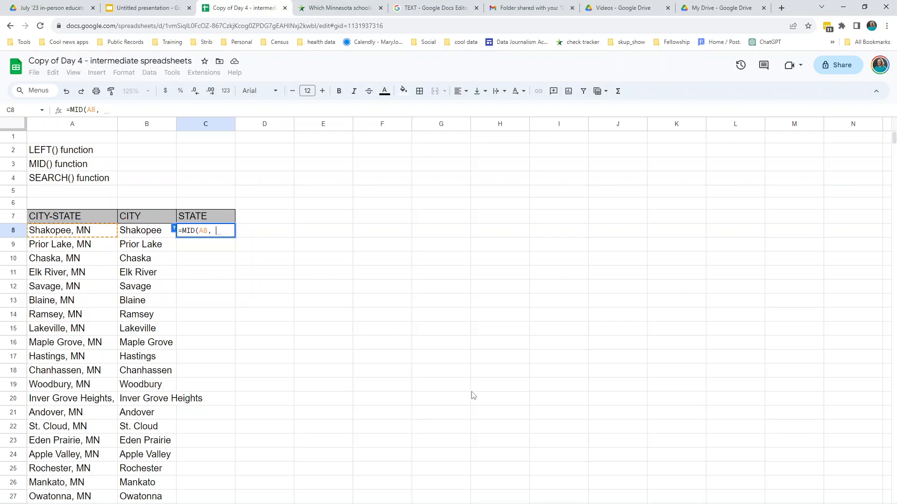
pyautogui.write('SEARCH(",", A8')
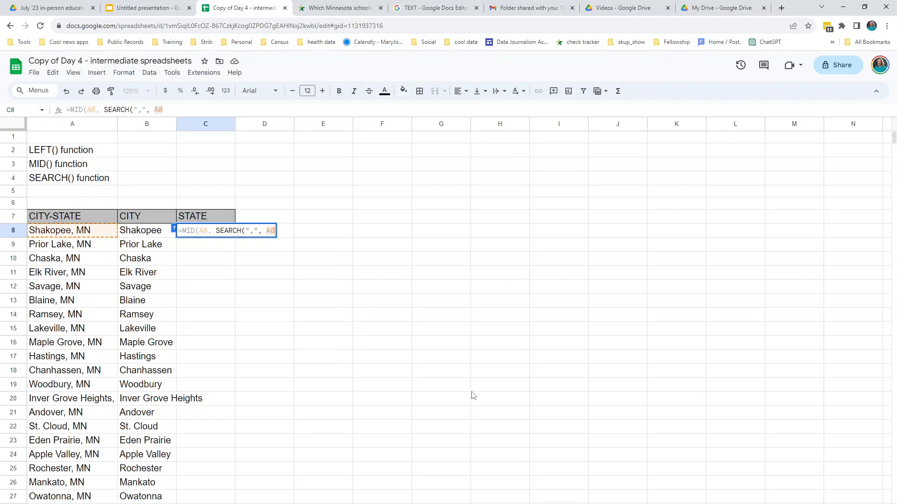
pyautogui.write(')')
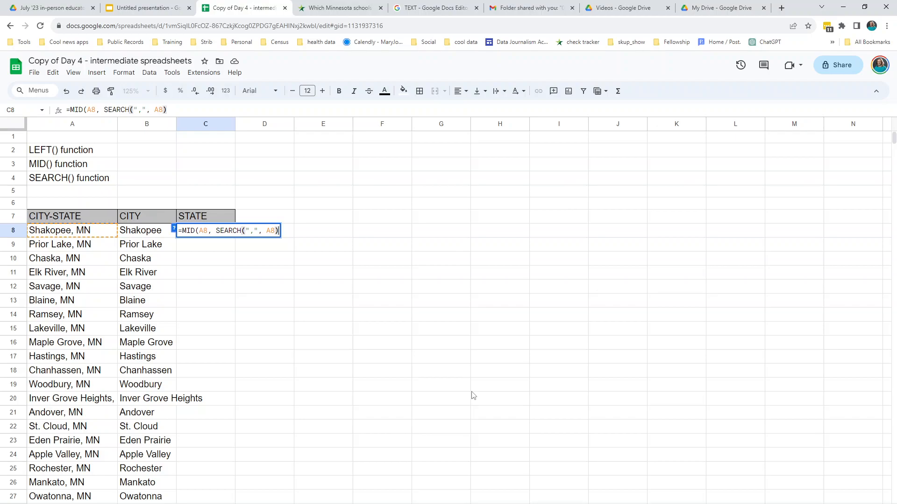
pyautogui.write('+1,')
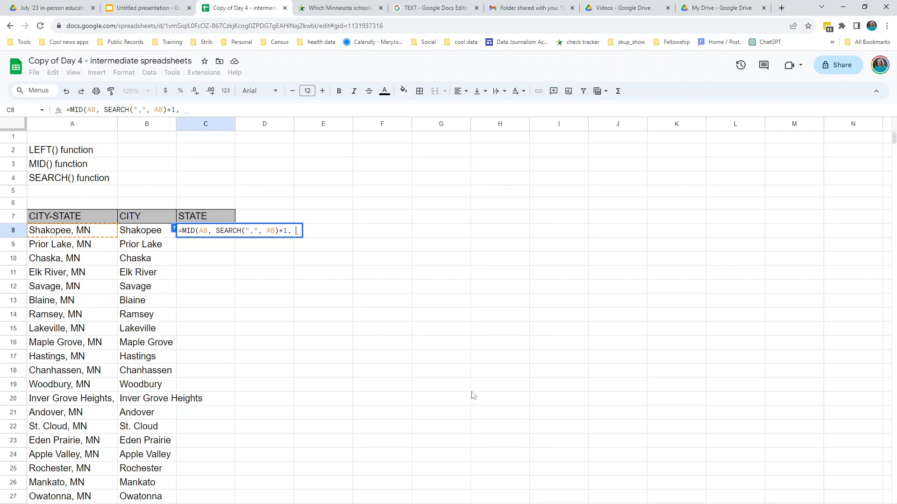
pyautogui.write('100')
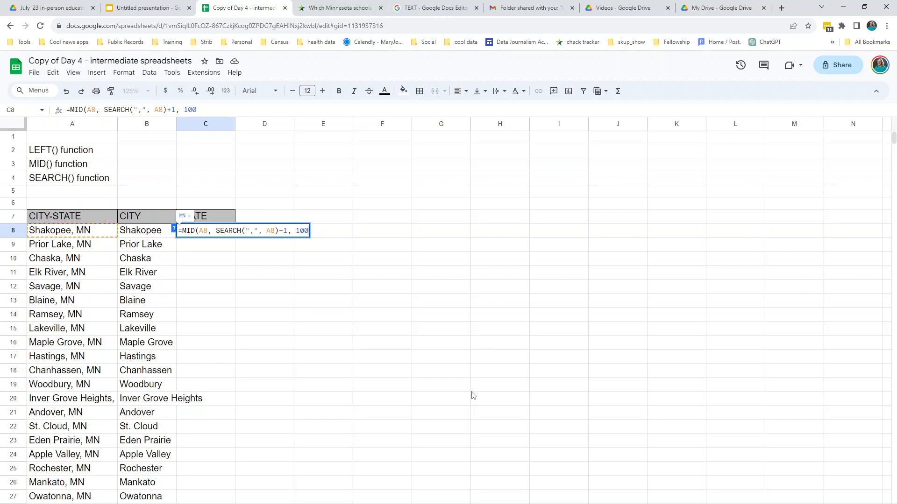
pyautogui.write(')')
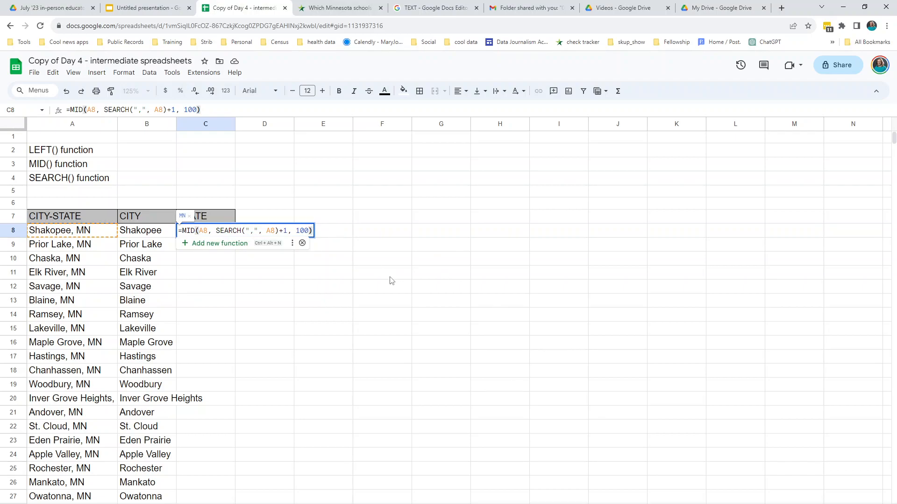
pyautogui.press('Return')
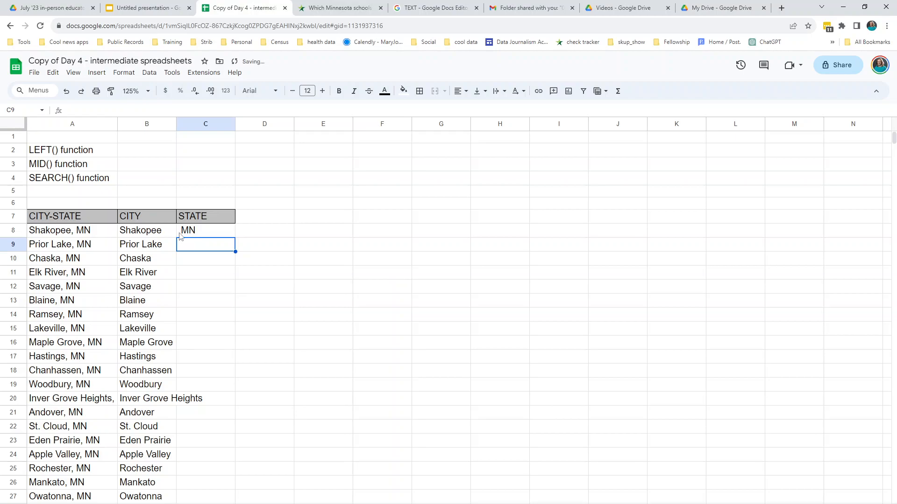
# Wrap the C8 formula in TRIM so it reads =TRIM(MID(A8, SEARCH(",", A8)+1, 100)).
pyautogui.doubleClick(199, 231)
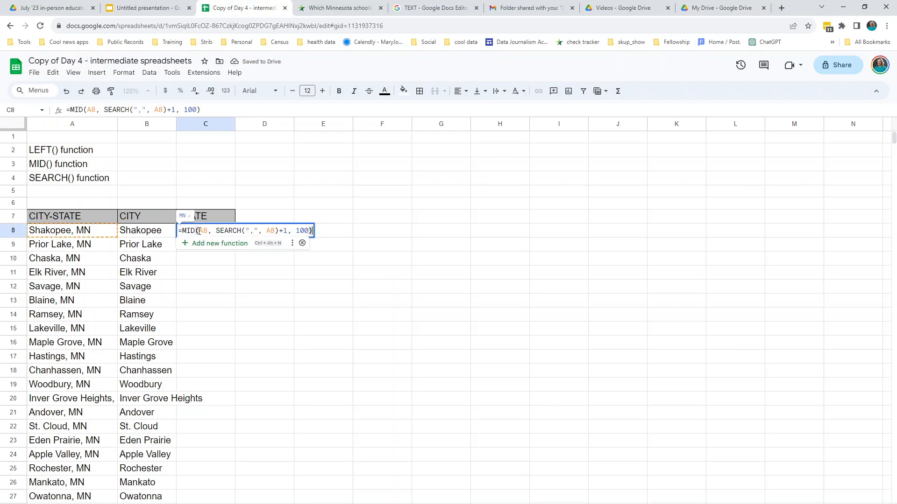
pyautogui.click(182, 231)
pyautogui.write('t')
pyautogui.press('BackSpace')
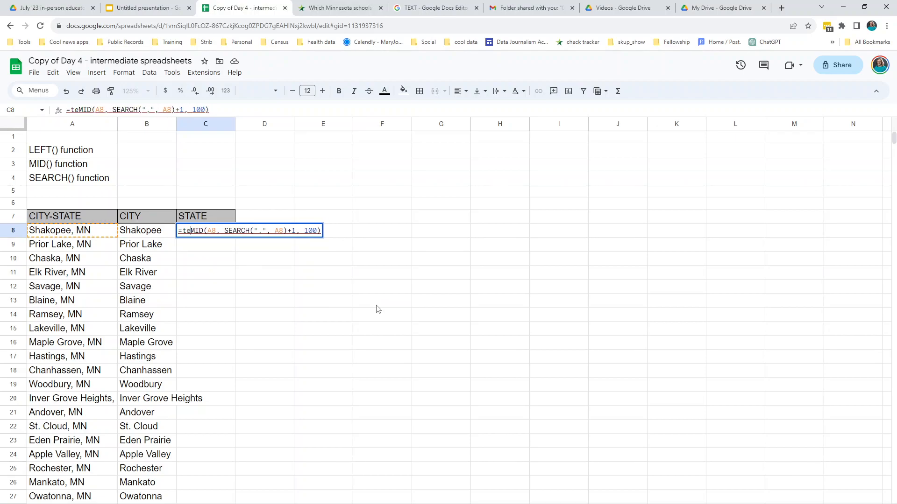
pyautogui.write('TRIM(')
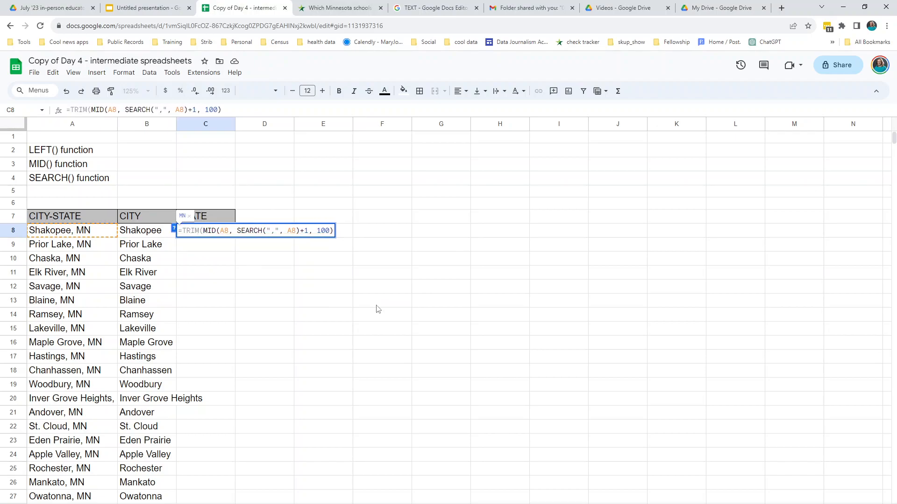
pyautogui.click(336, 234)
pyautogui.write(')')
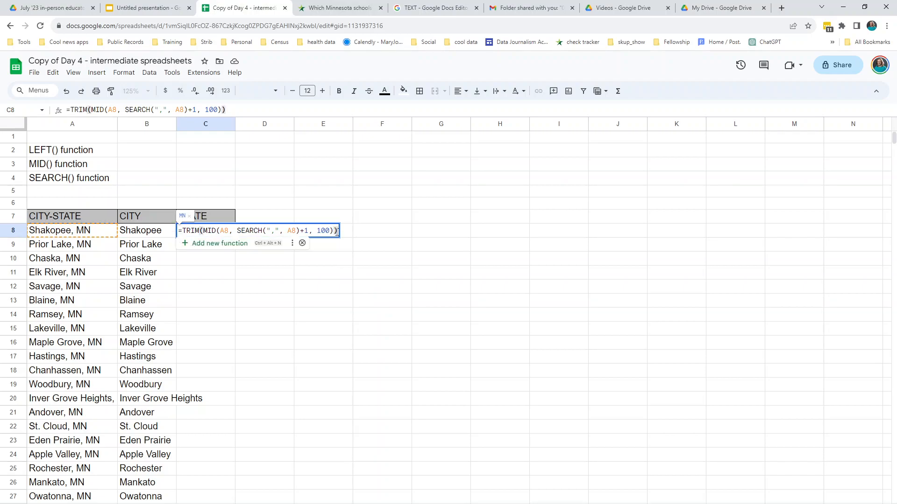
pyautogui.press('Return')
# Fill the TRIM formula from C8 down the STATE column and check the copied formula in C19.
pyautogui.press('Up')
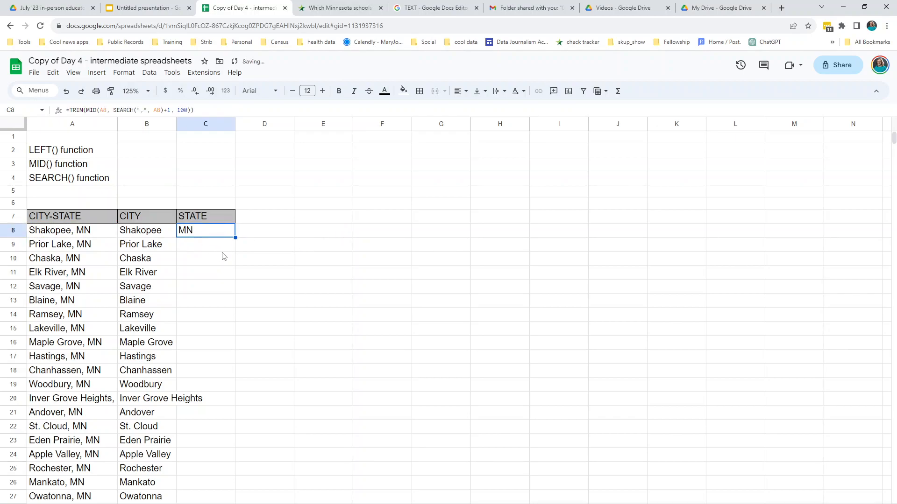
pyautogui.moveTo(236, 239); pyautogui.dragTo(236, 496)
pyautogui.click(215, 388)
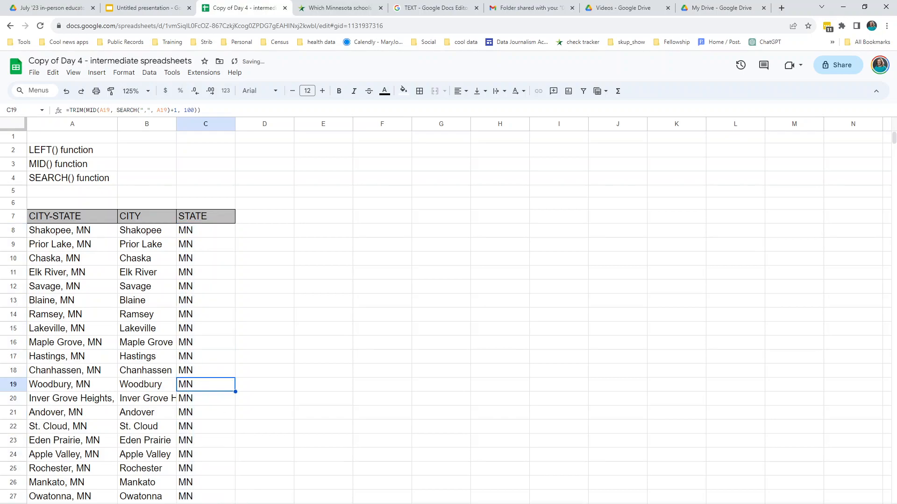
# Switch to the TEXT TO COLUMNS worksheet.
pyautogui.click(206, 503)
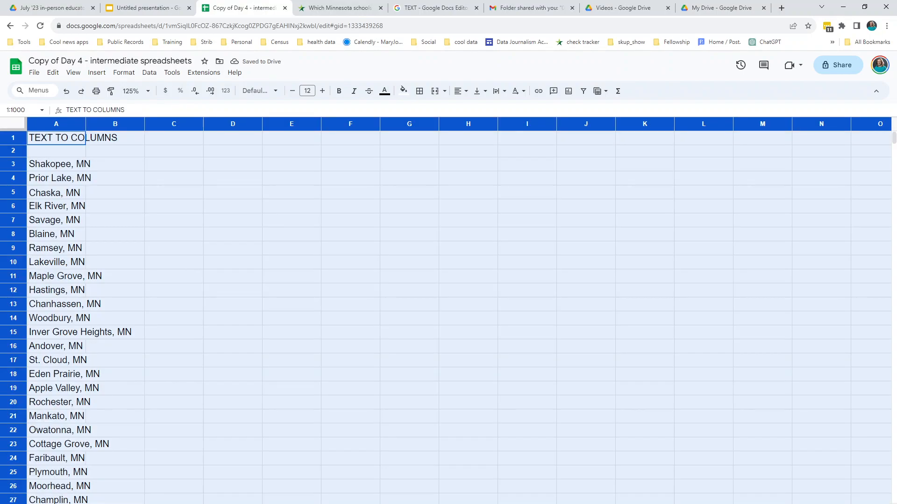
# Widen column A so the longest city and state entries fit inside it.
pyautogui.click(180, 237)
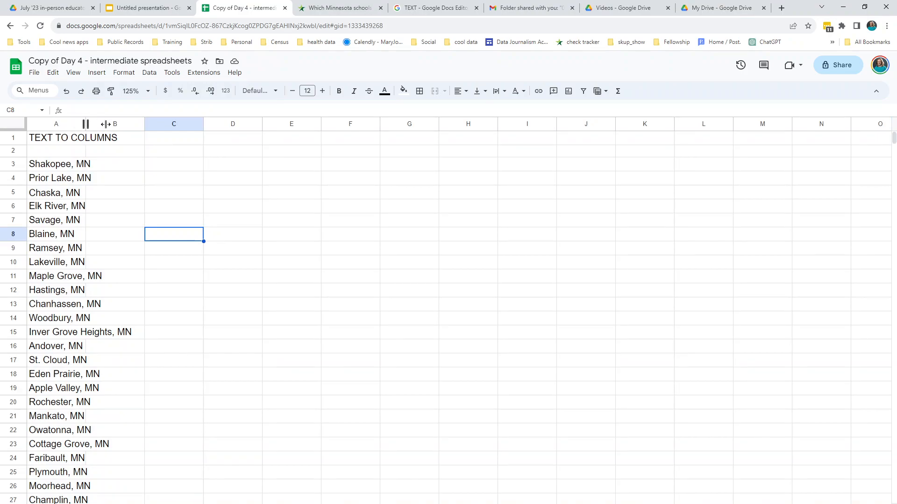
pyautogui.moveTo(85, 121); pyautogui.dragTo(172, 219)
pyautogui.click(119, 252)
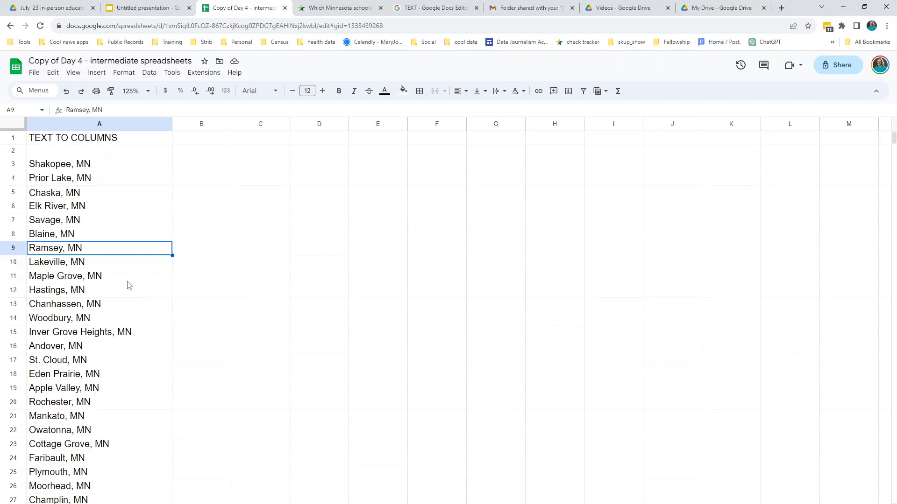
# Copy all of column A and paste the duplicate into column B.
pyautogui.click(95, 127)
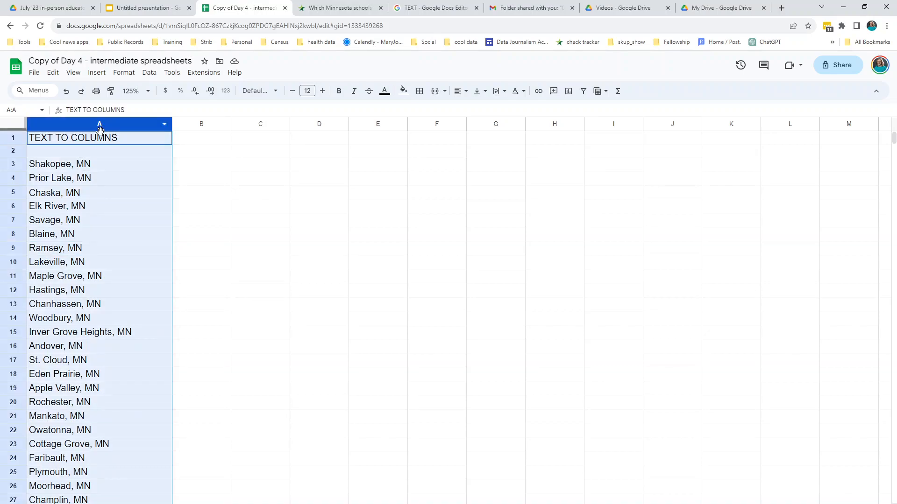
pyautogui.hotkey('ctrl', 'c')
pyautogui.click(192, 124)
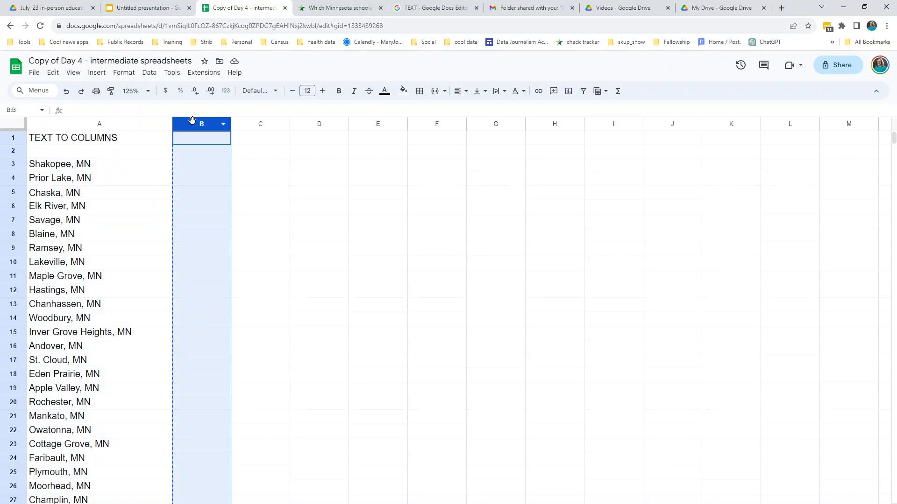
pyautogui.hotkey('ctrl', 'v')
pyautogui.click(72, 219)
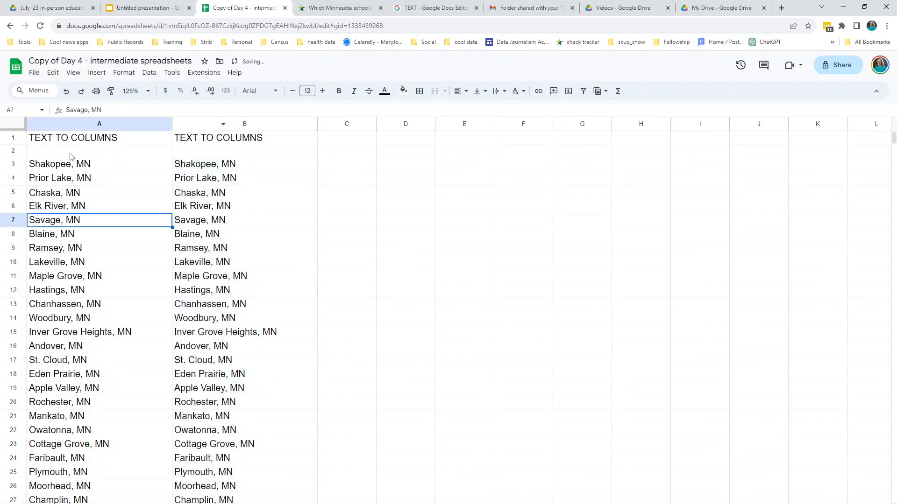
# Label the two columns in row 2 with "original column" in A2 and "new column" in B2.
pyautogui.click(73, 151)
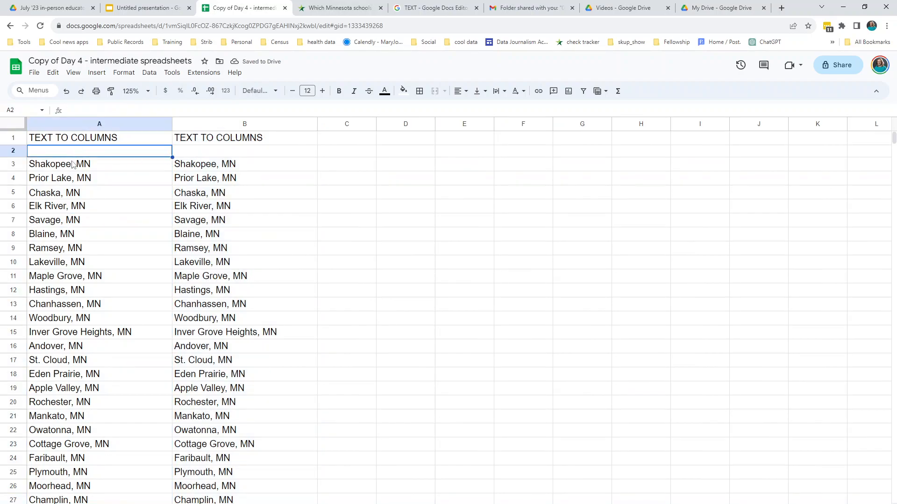
pyautogui.write('original column')
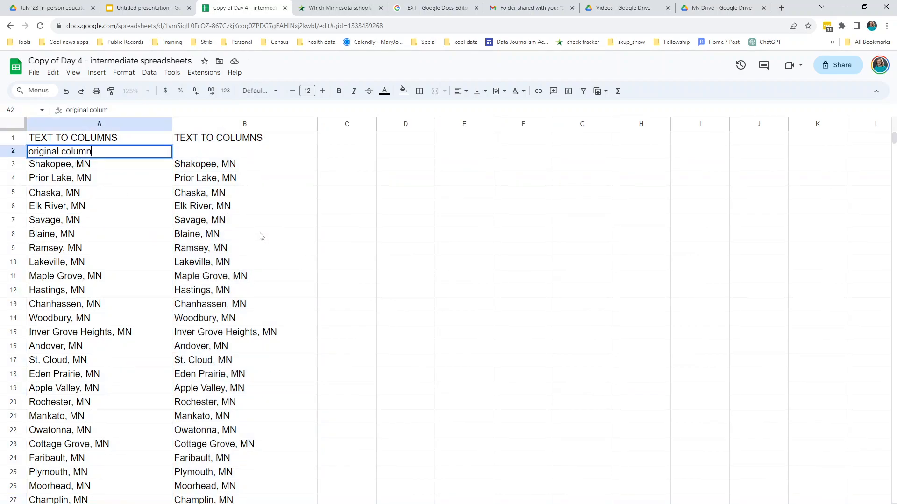
pyautogui.press('Tab')
pyautogui.write('new column')
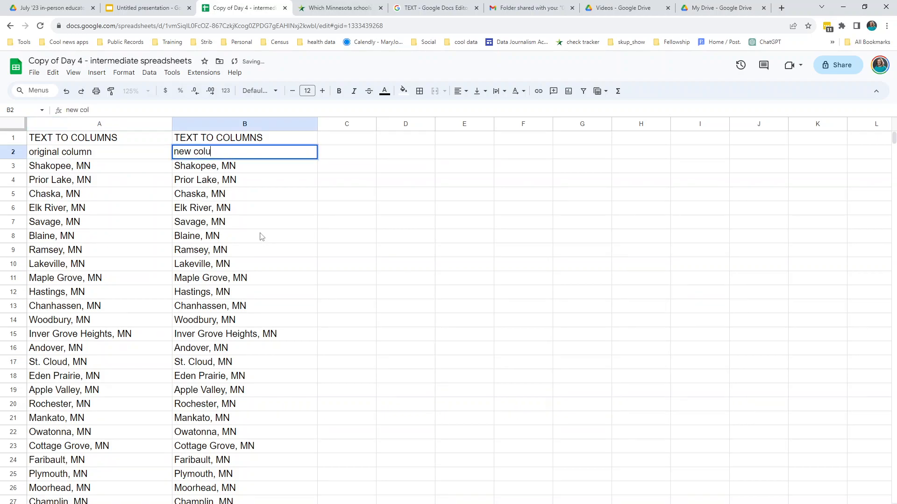
pyautogui.press('Return')
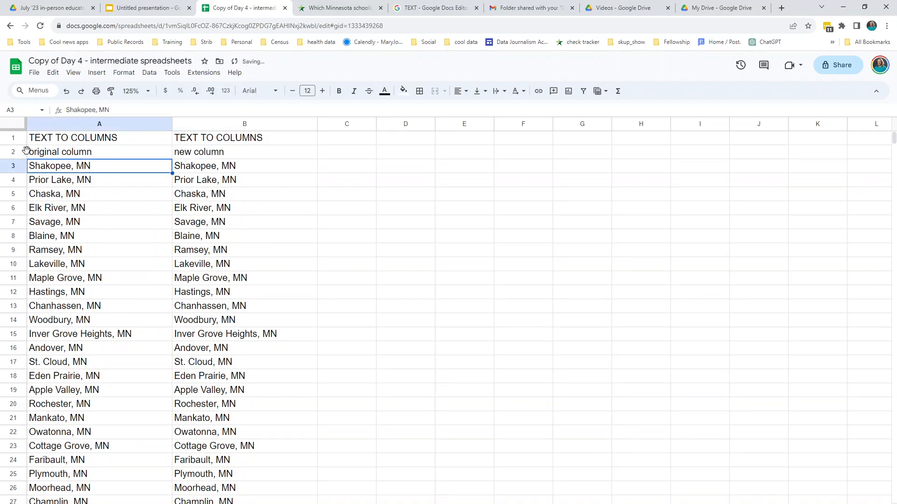
# Clear the duplicated title from B1 and insert one blank row above the column labels in row 2.
pyautogui.click(12, 156)
pyautogui.click(211, 142)
pyautogui.press('Delete')
pyautogui.click(13, 154)
pyautogui.rightClick(12, 154)
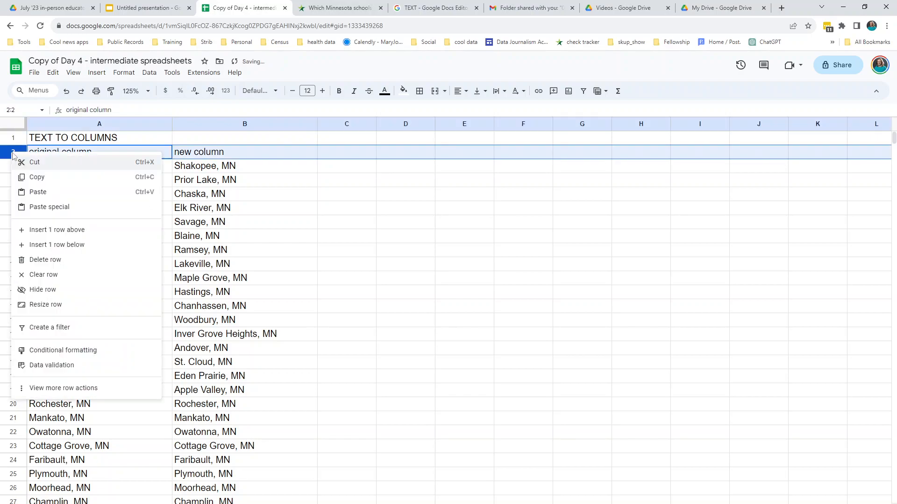
pyautogui.click(57, 234)
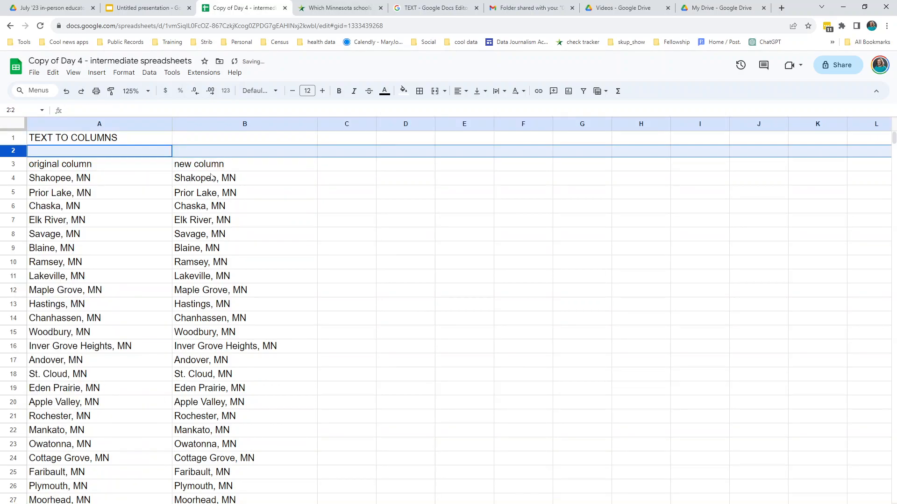
# Make the column labels in A3:B3 bold.
pyautogui.click(212, 178)
pyautogui.moveTo(59, 168); pyautogui.dragTo(211, 168)
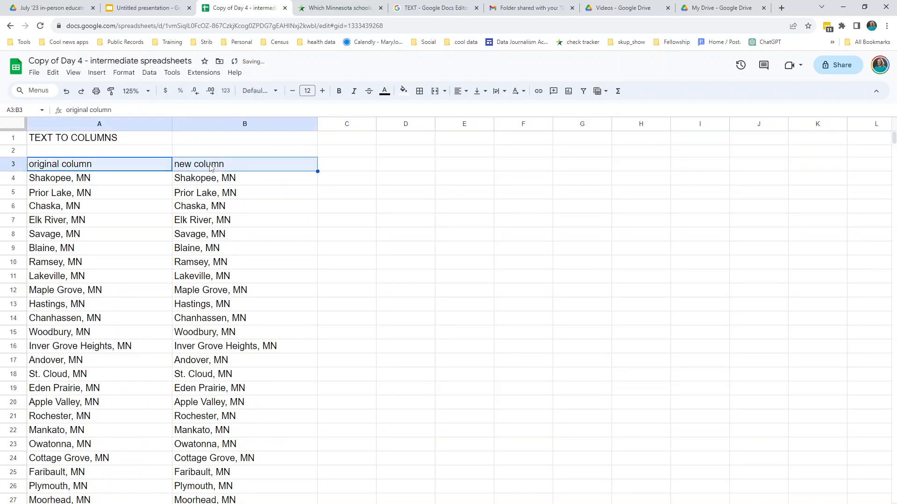
pyautogui.hotkey('ctrl', 'b')
pyautogui.click(226, 211)
# Split the text in column B into separate columns and check the split down to the last entry.
pyautogui.click(228, 124)
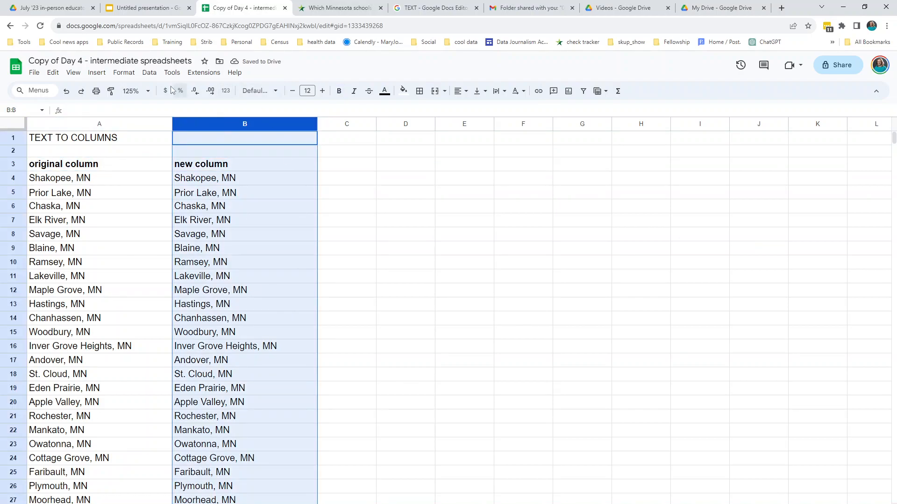
pyautogui.click(149, 73)
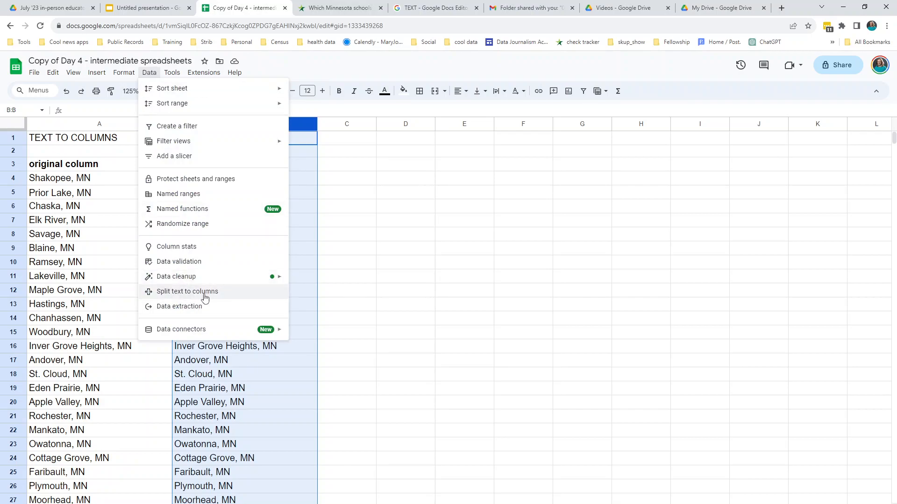
pyautogui.click(205, 292)
pyautogui.click(206, 294)
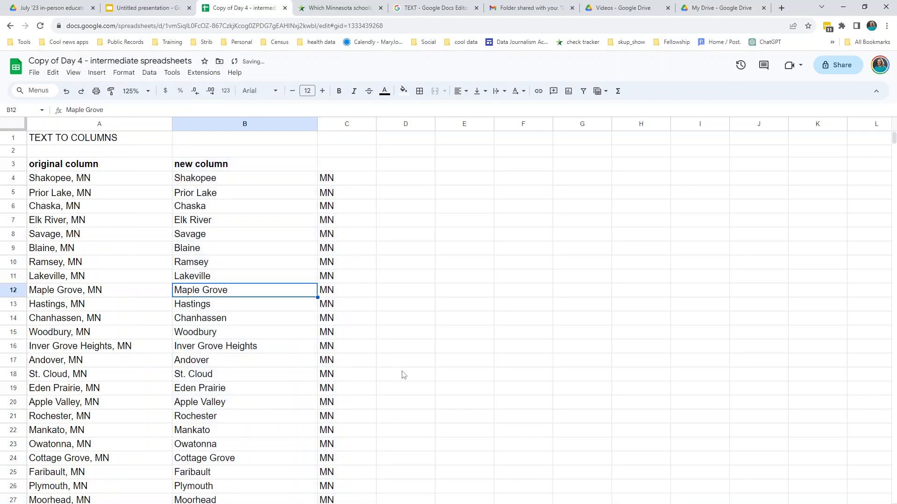
pyautogui.scroll(-3, 405, 374)
pyautogui.scroll(2, 406, 369)
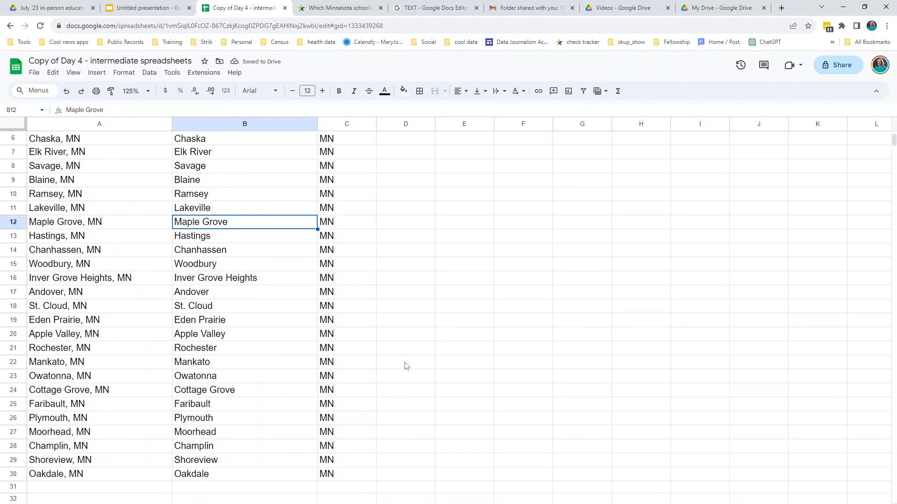
pyautogui.scroll(2, 407, 366)
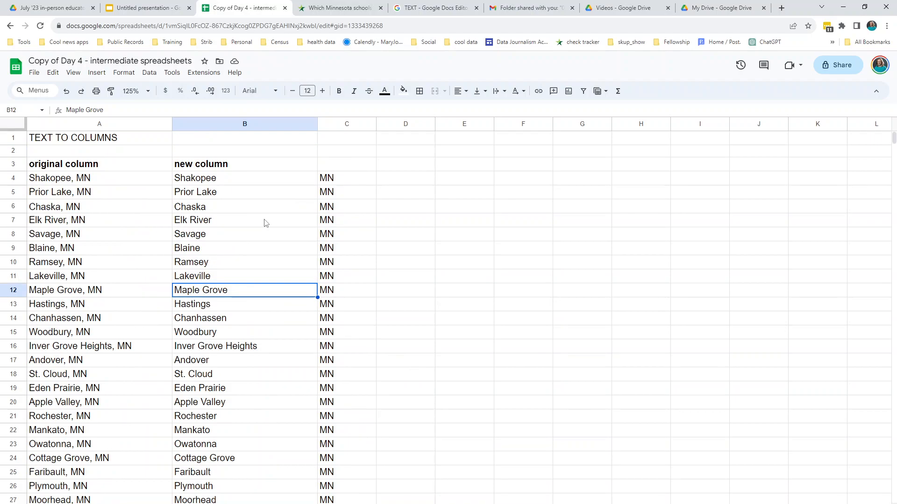
# Replace the label in B3 with "city" and enter "state" in C3.
pyautogui.click(227, 181)
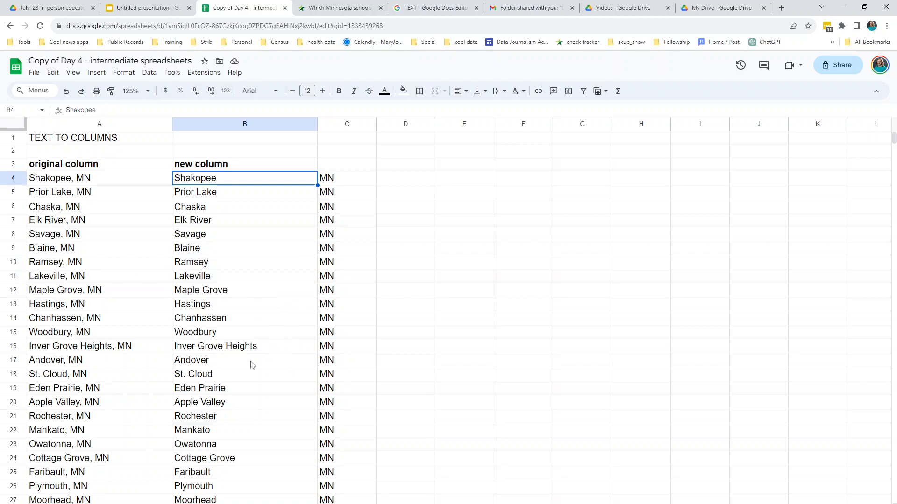
pyautogui.click(255, 320)
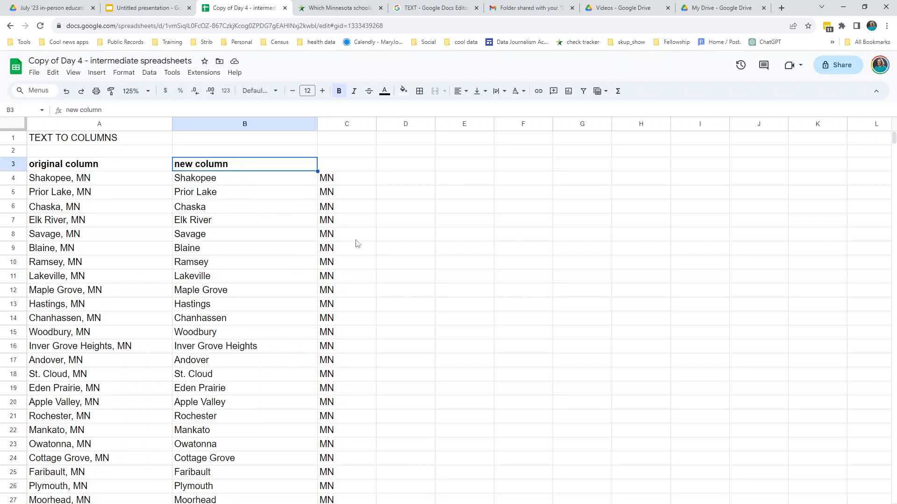
pyautogui.write('city')
pyautogui.press('Tab')
pyautogui.write('state')
pyautogui.press('Return')
pyautogui.click(284, 207)
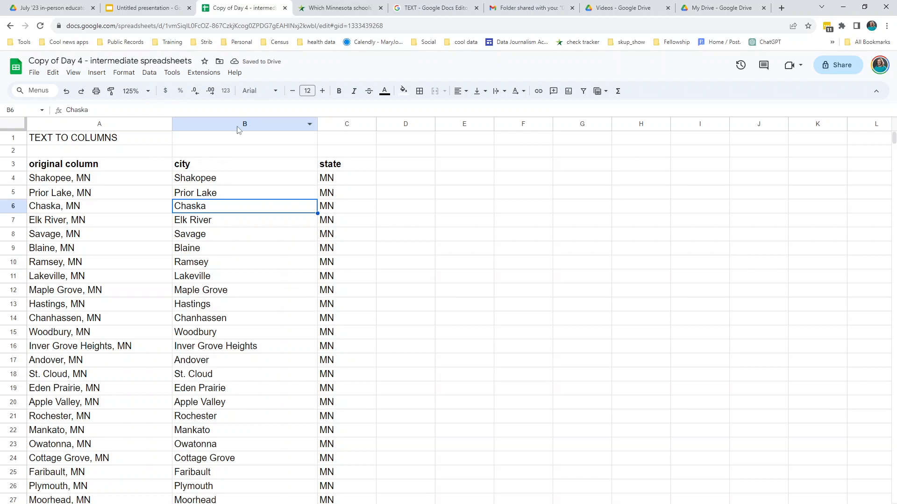
pyautogui.click(55, 269)
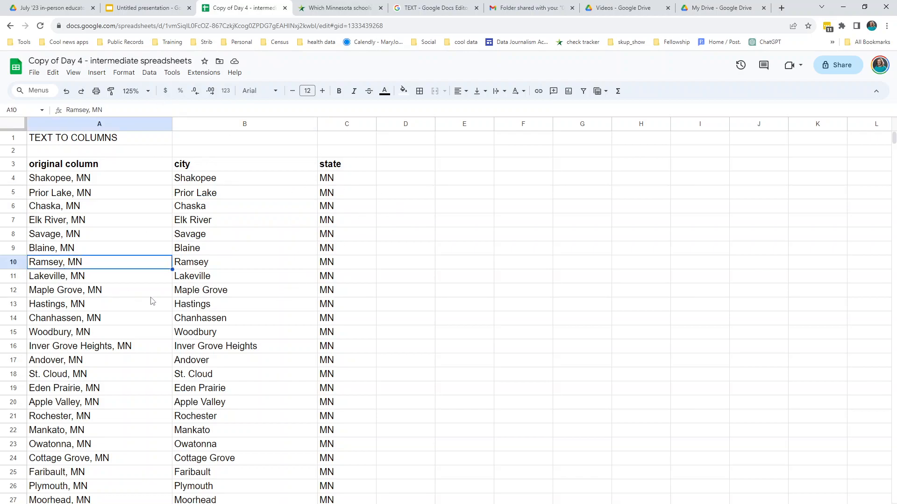
pyautogui.click(269, 336)
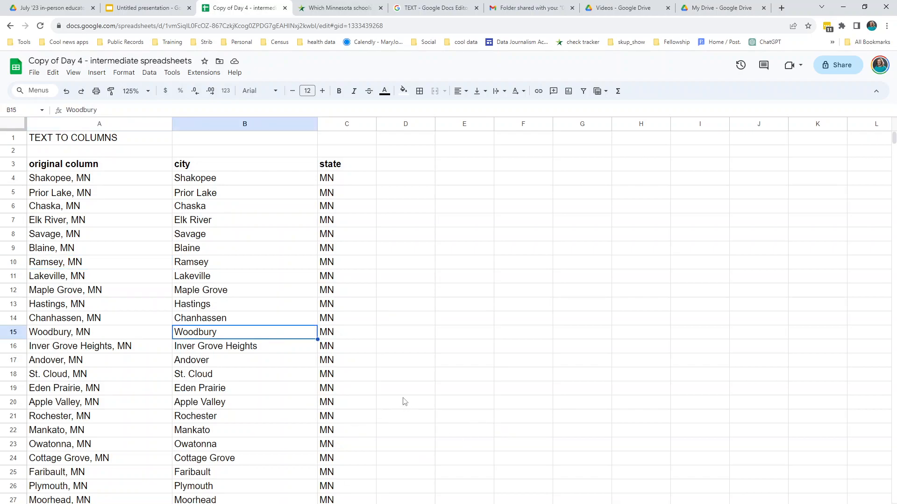